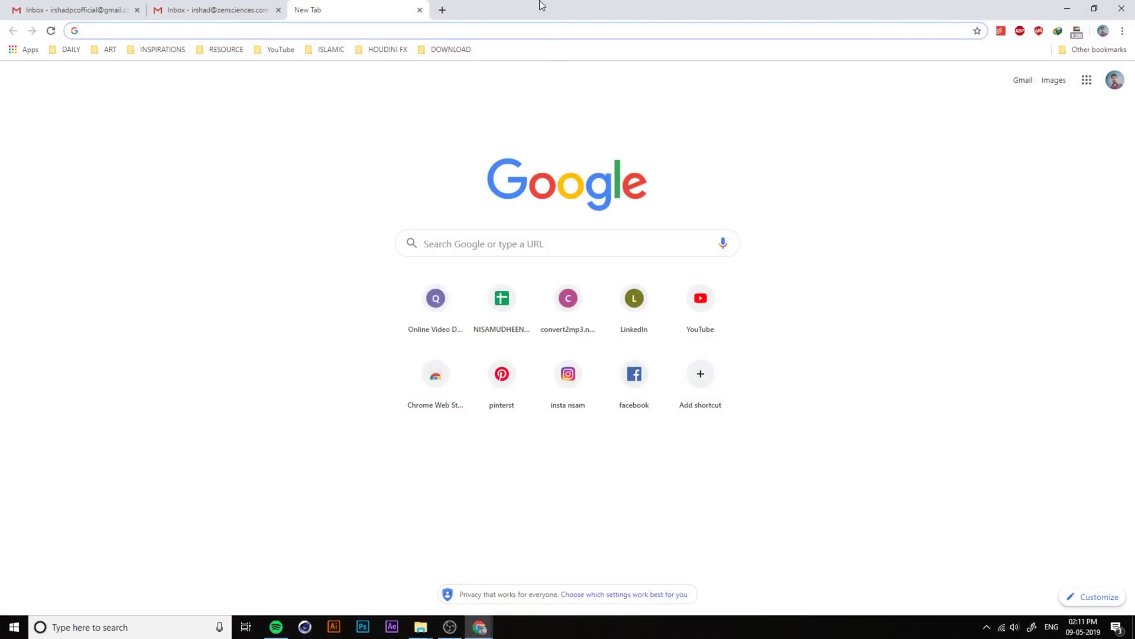
# Step: Load the shared IPC_Must Have Titles Drive folder link in an incognito window
pyautogui.hotkey('ctrl', 'shift', 'n')
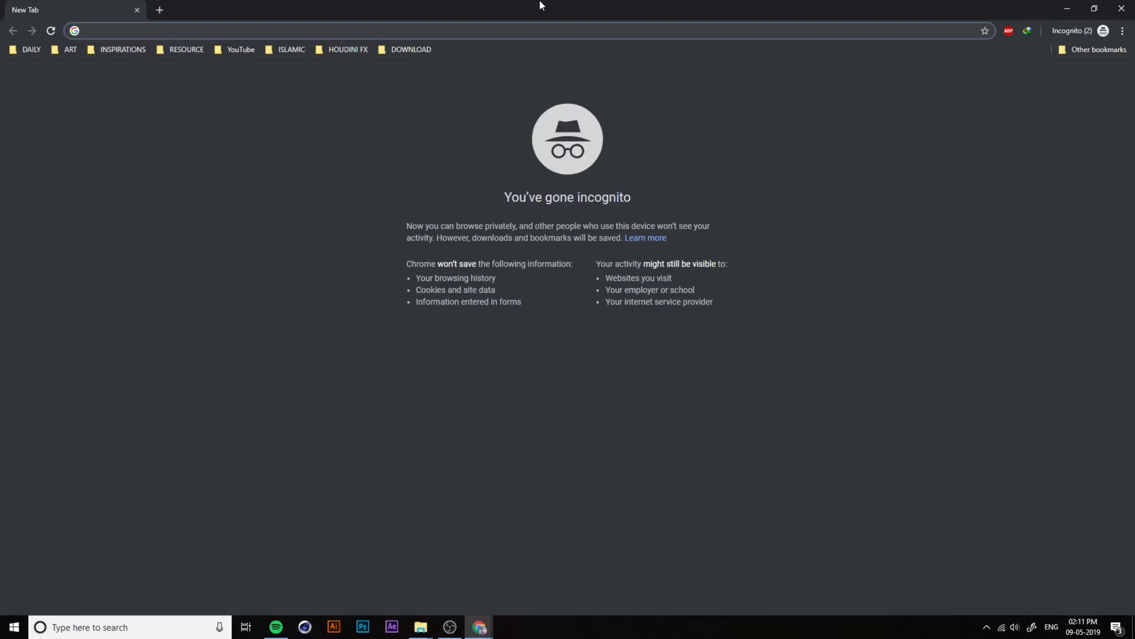
pyautogui.press('Return')
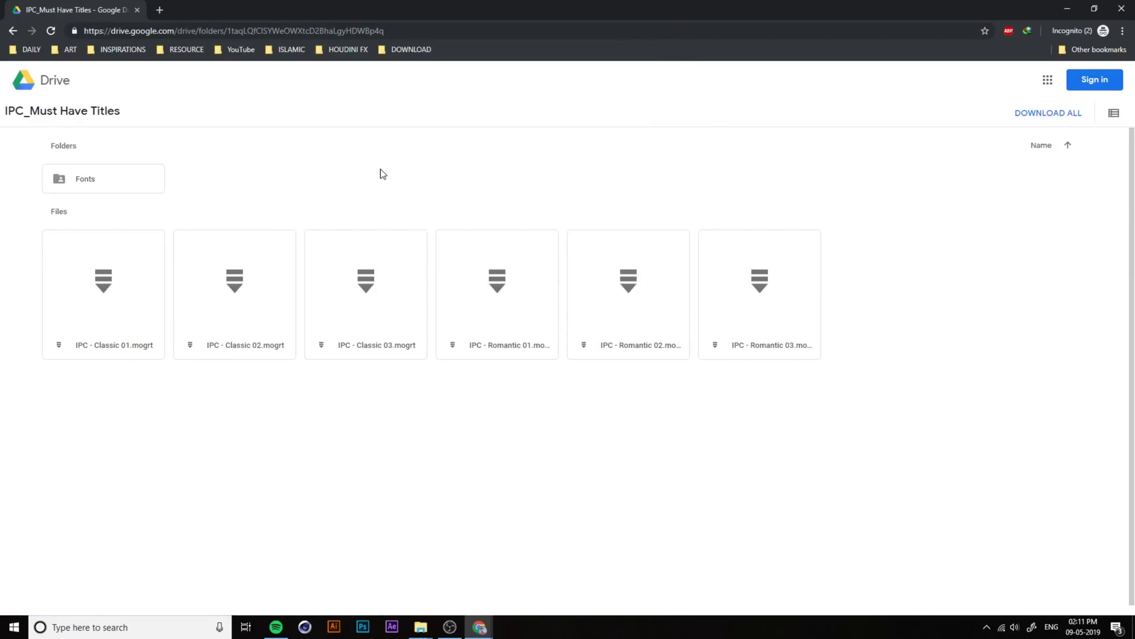
# Step: Download the whole folder as a 15.05 MB zip, then show the desktop
pyautogui.click(1046, 117)
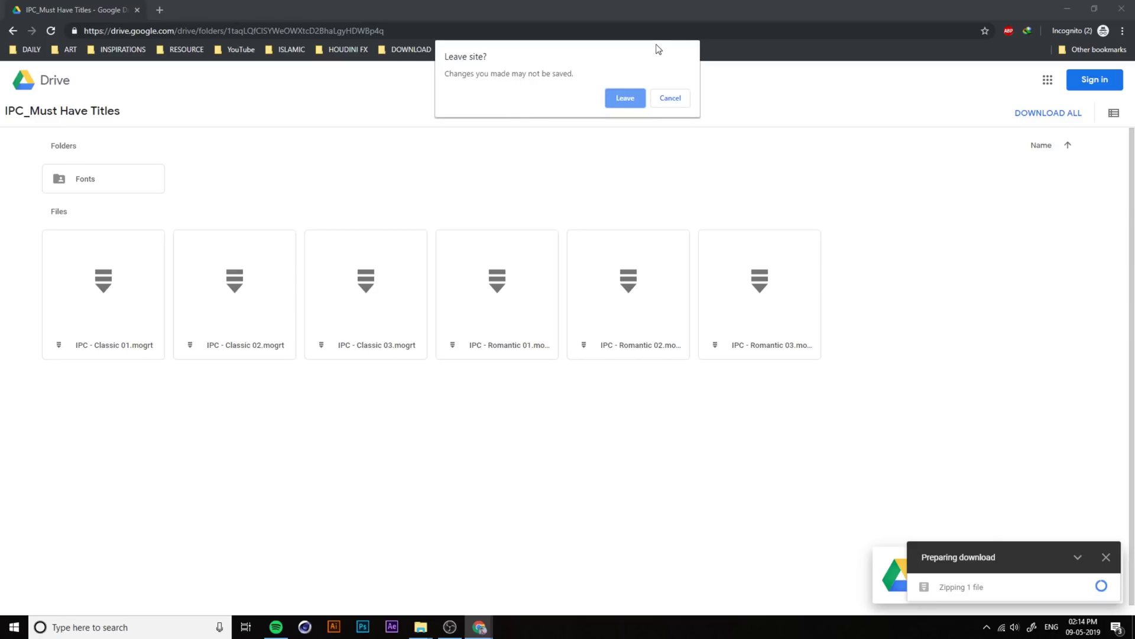
pyautogui.click(624, 101)
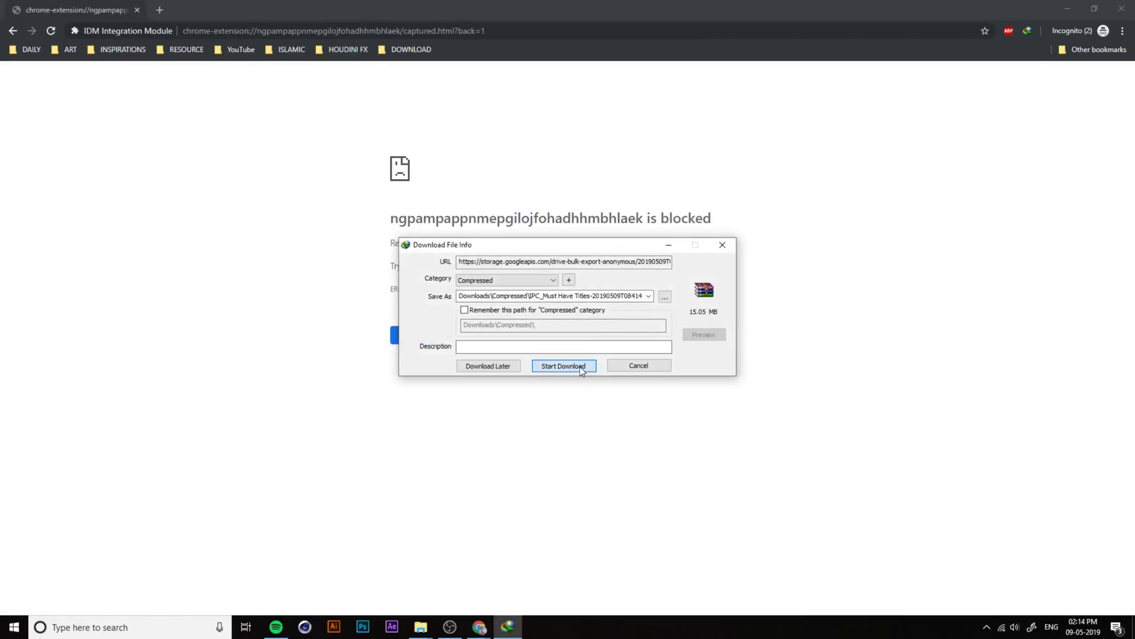
pyautogui.click(580, 366)
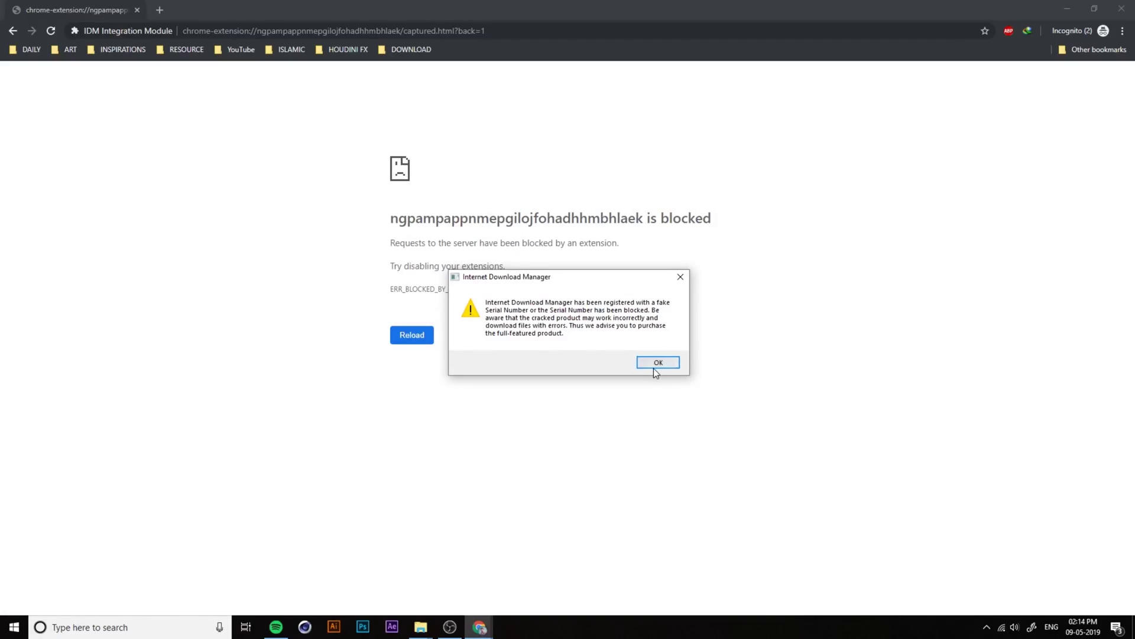
pyautogui.click(654, 361)
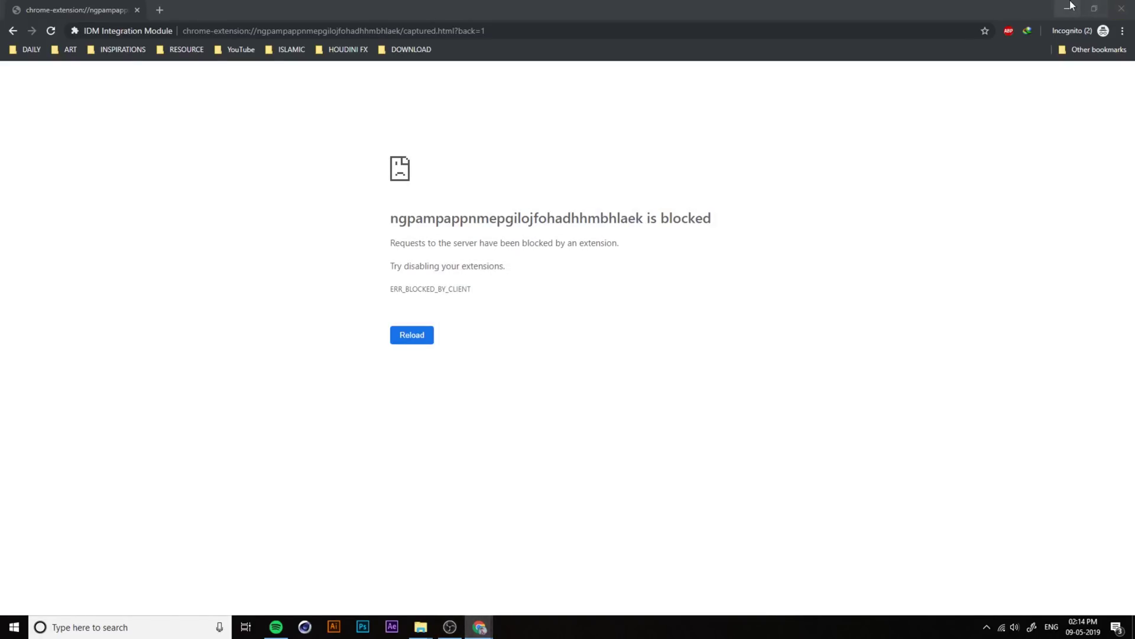
pyautogui.click(1132, 627)
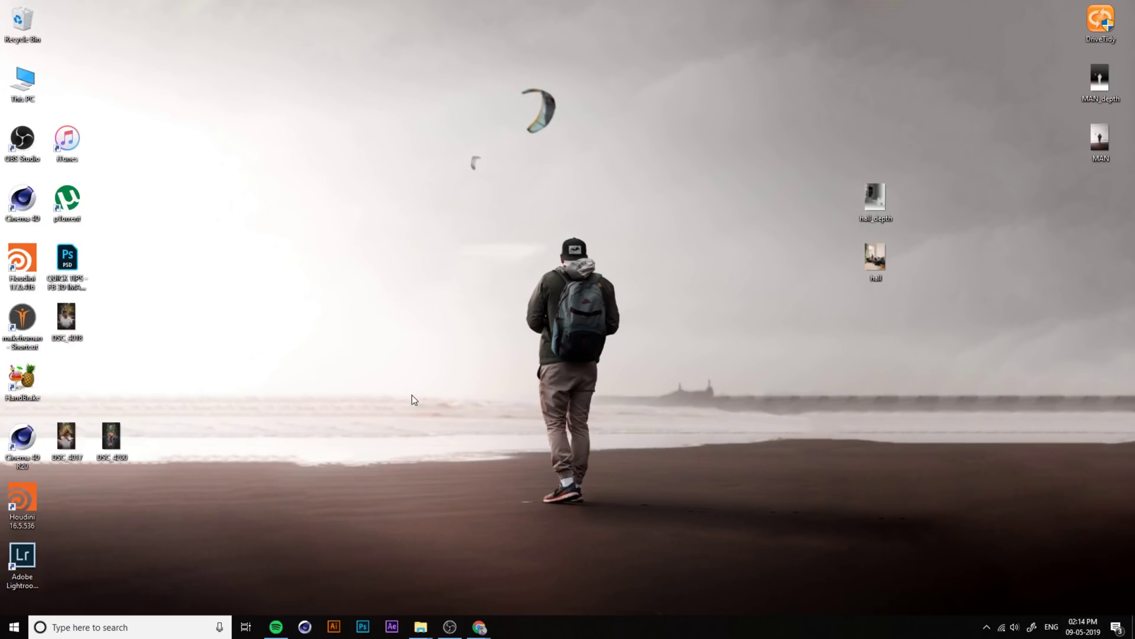
# Step: In Downloads > Compressed, extract the IPC_Must Have Titles archive into its own folder
pyautogui.press('super+e')
pyautogui.doubleClick(534, 85)
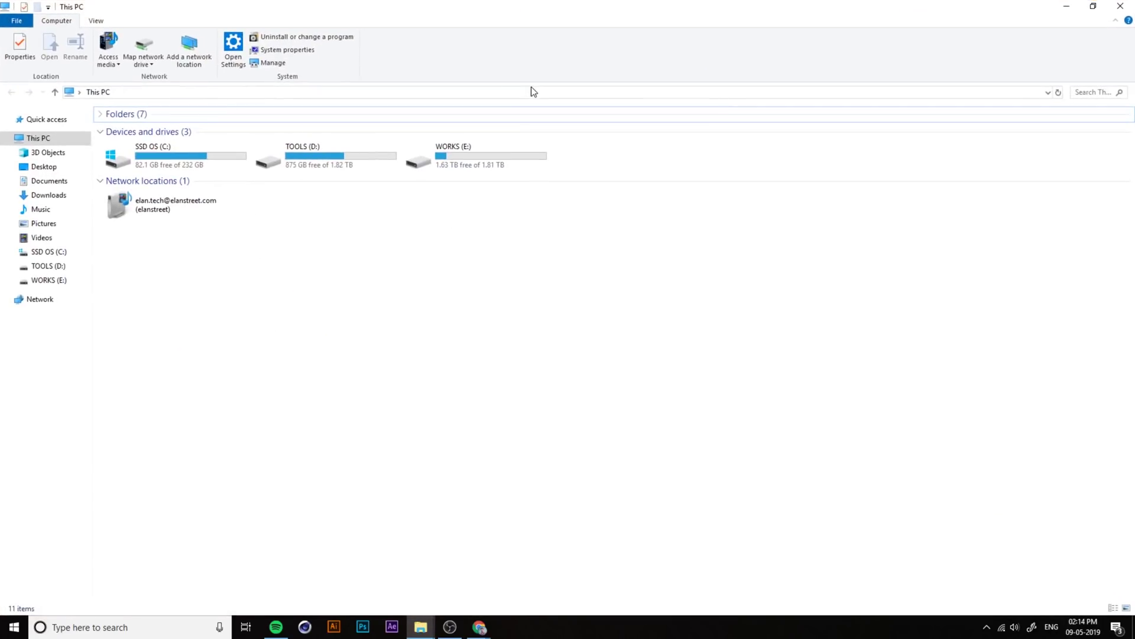
pyautogui.click(59, 211)
pyautogui.click(48, 195)
pyautogui.doubleClick(132, 145)
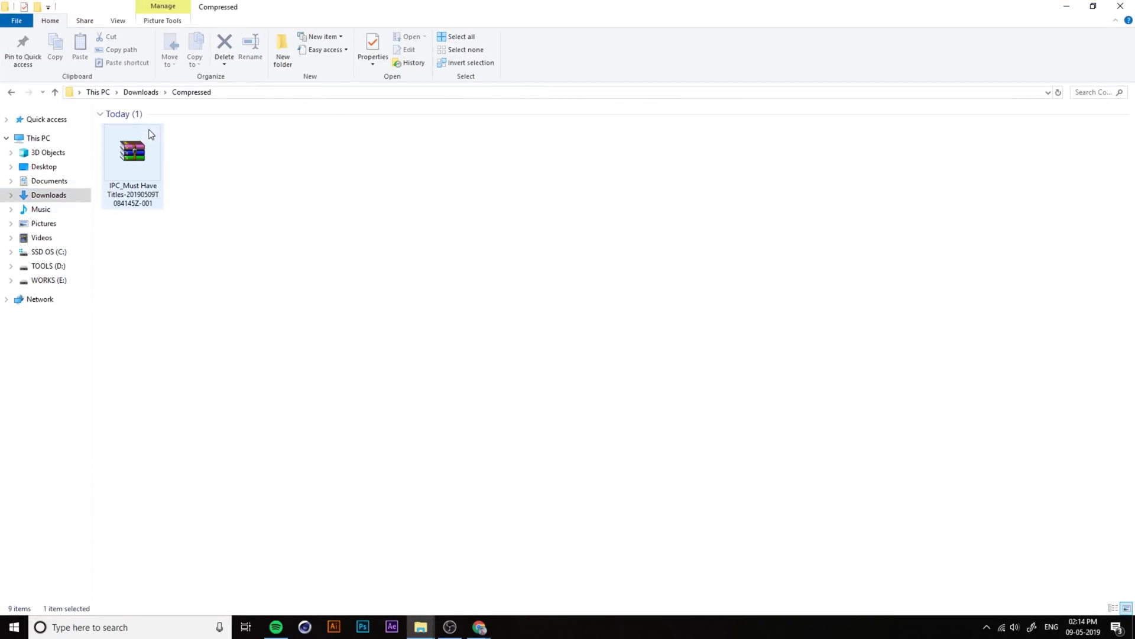
pyautogui.click(149, 151)
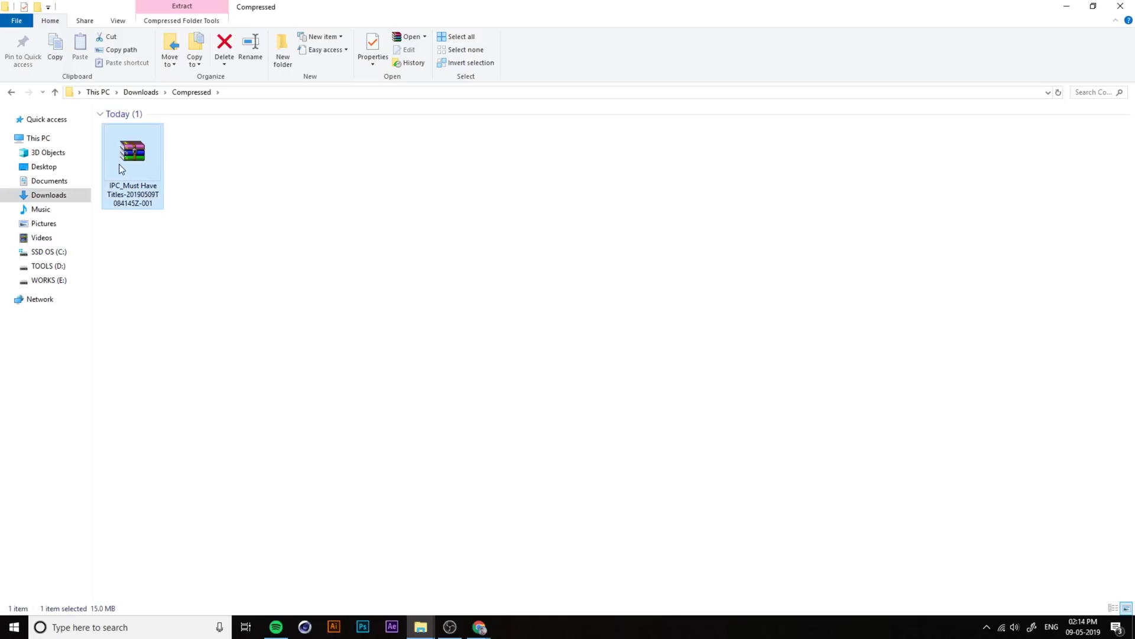
pyautogui.rightClick(119, 165)
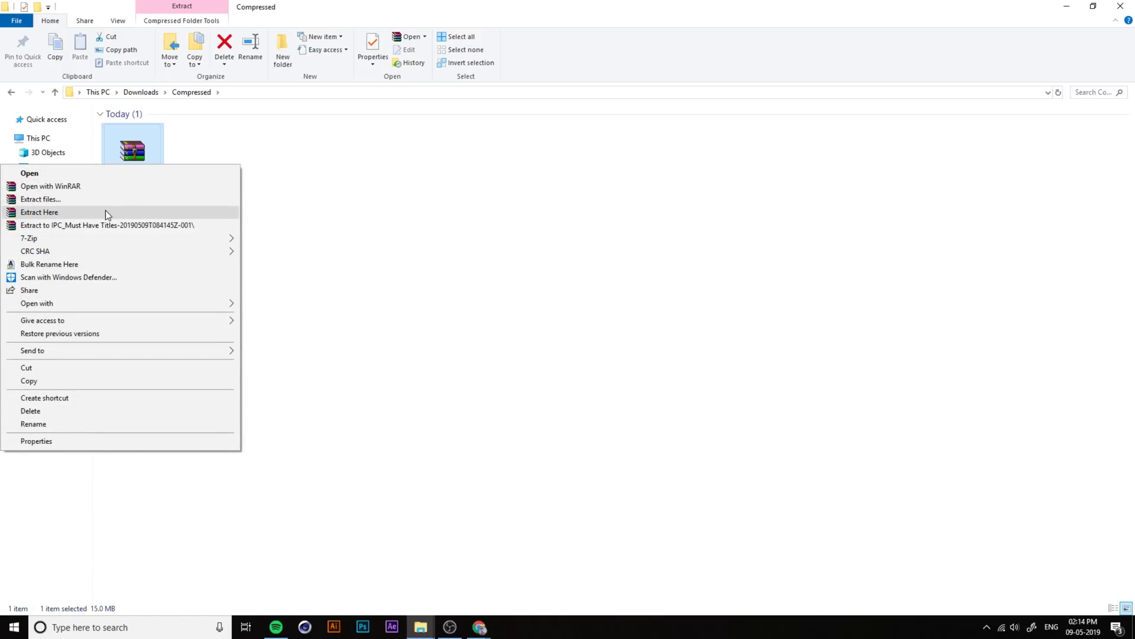
pyautogui.click(108, 226)
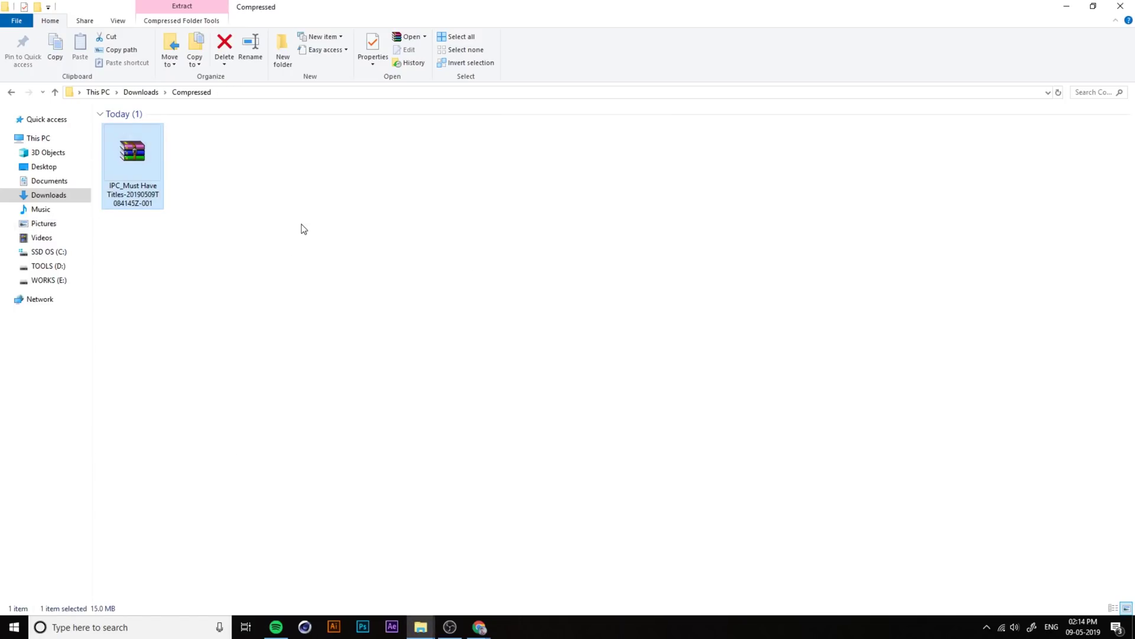
# Step: Browse into IPC_Must Have Titles in large-icon view and select the Fonts folder
pyautogui.doubleClick(131, 155)
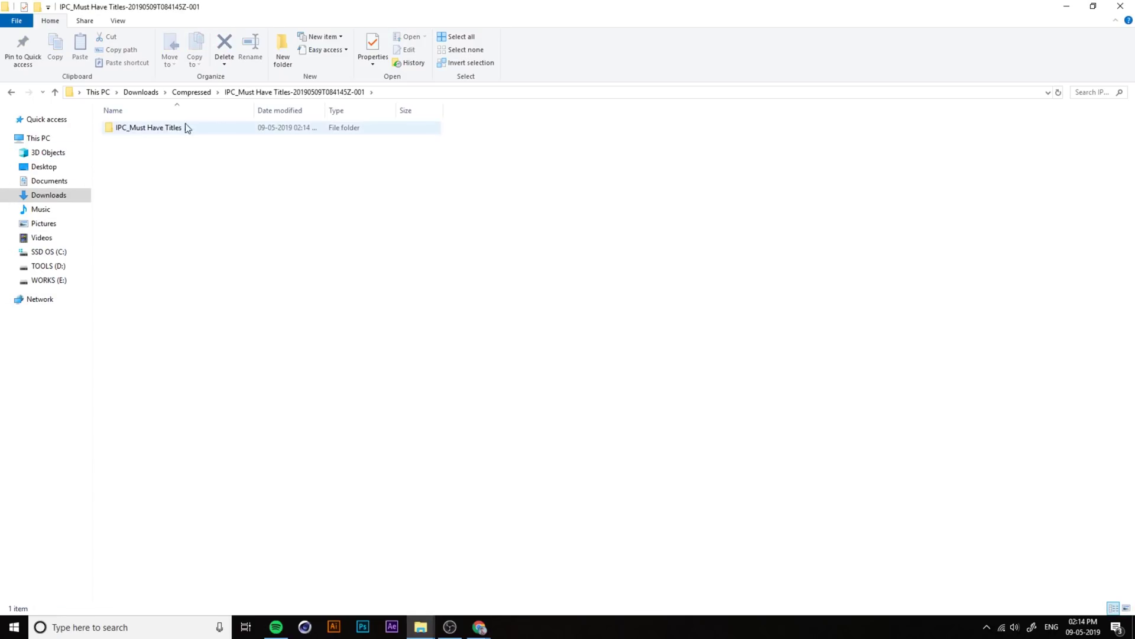
pyautogui.doubleClick(170, 129)
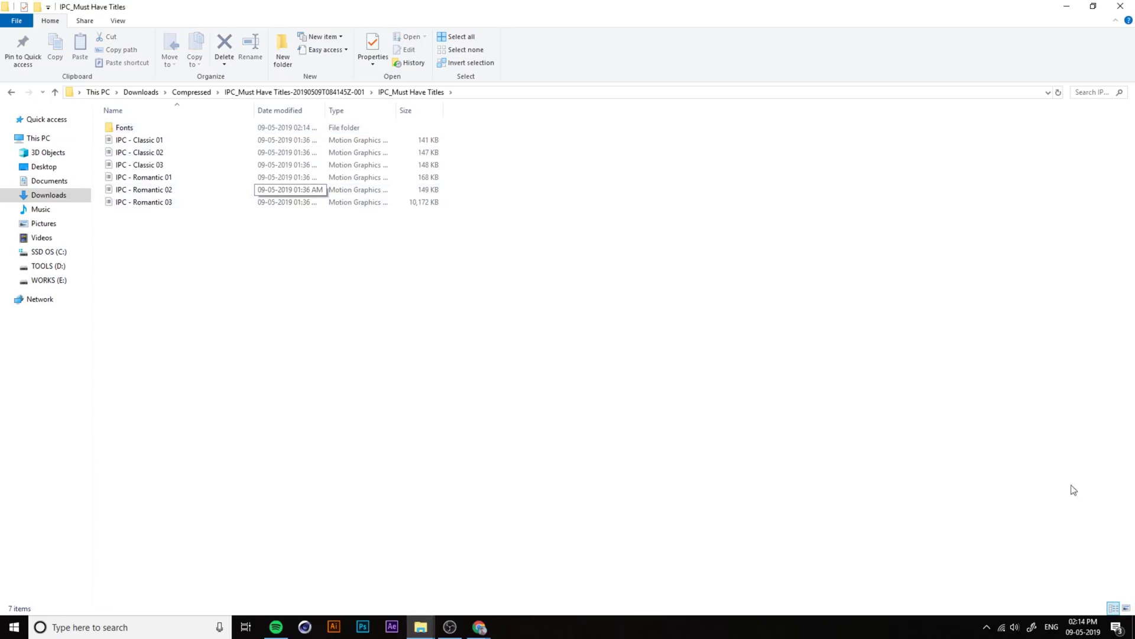
pyautogui.click(1125, 610)
pyautogui.click(139, 138)
# Step: Install all 52 fonts for all users, allowing the existing font to be replaced
pyautogui.doubleClick(139, 137)
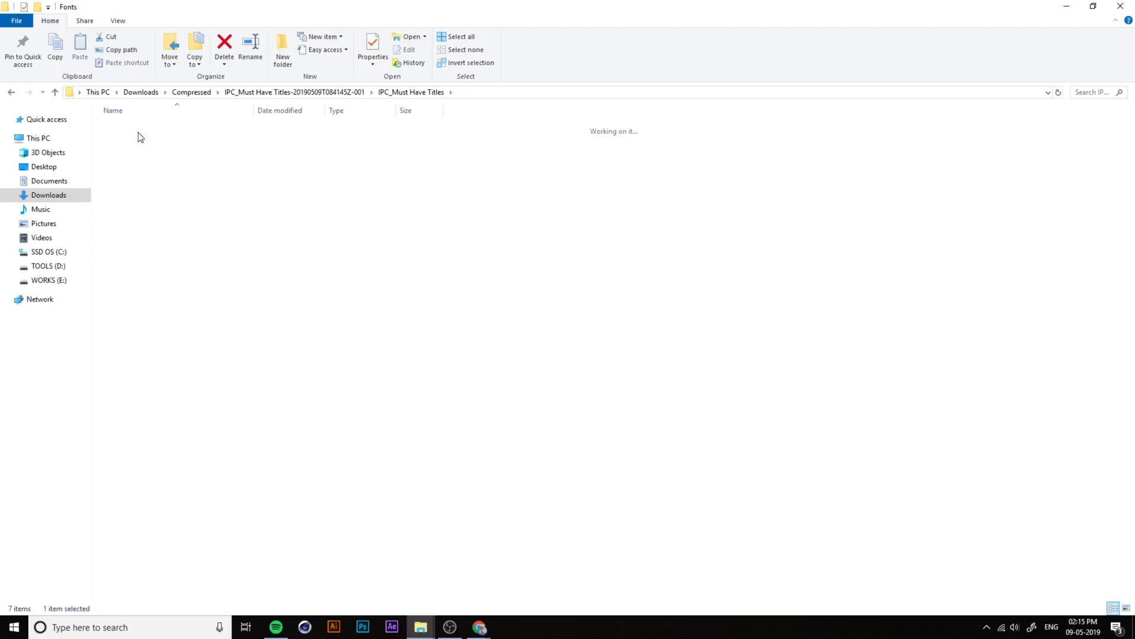
pyautogui.hotkey('ctrl', 'a')
pyautogui.rightClick(211, 175)
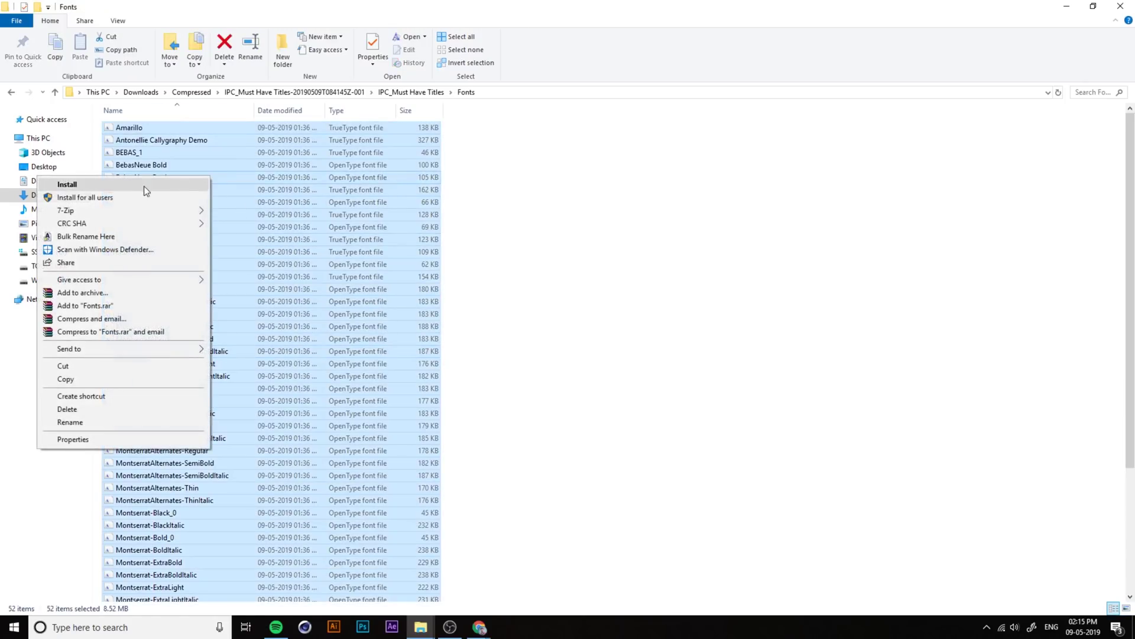
pyautogui.click(115, 199)
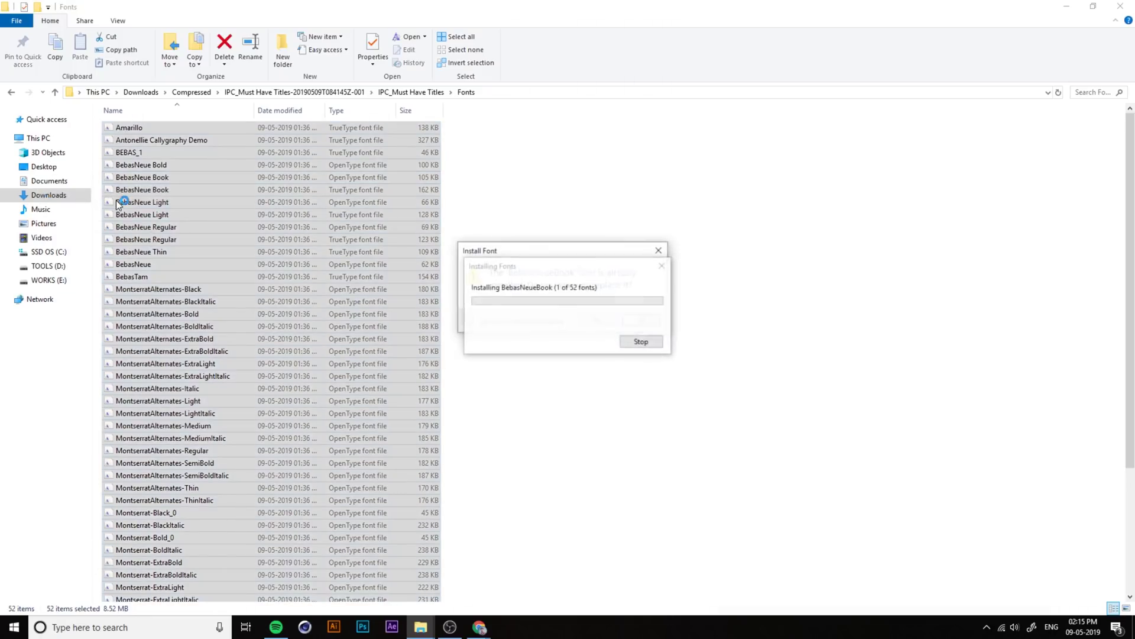
pyautogui.click(597, 320)
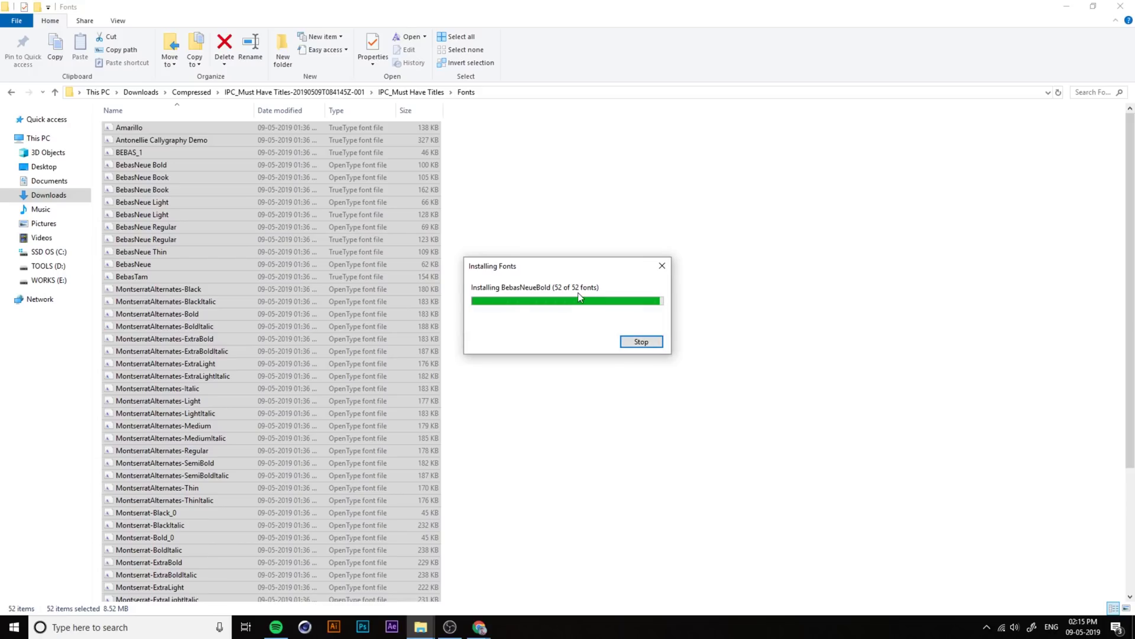
# Step: Go back to IPC_Must Have Titles and permanently delete the Fonts folder
pyautogui.click(411, 92)
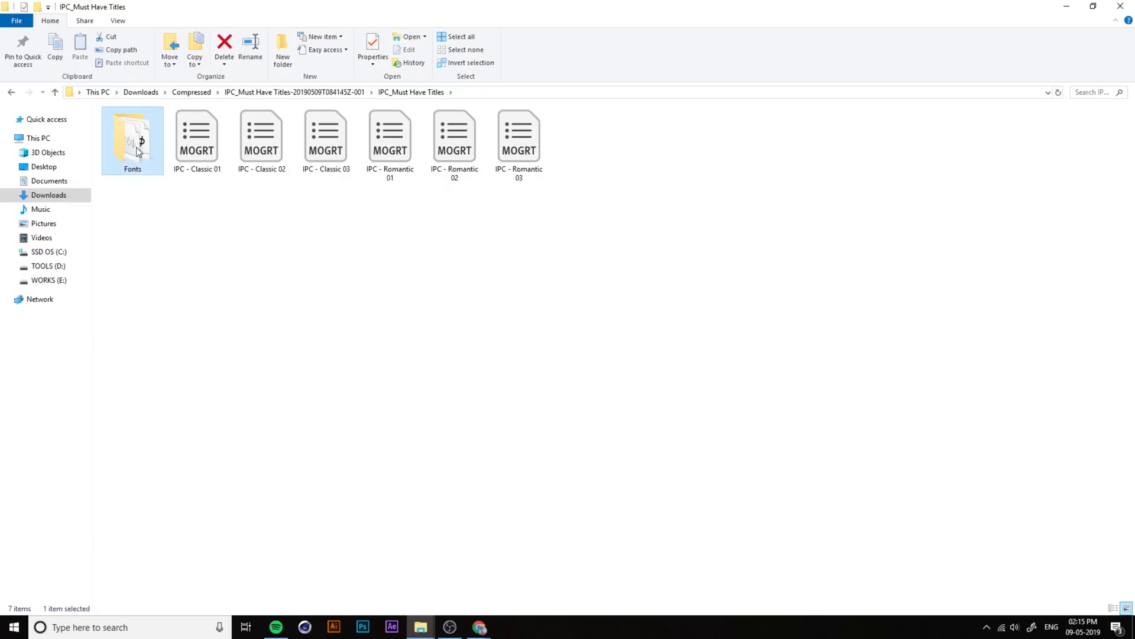
pyautogui.hotkey('shift', 'Delete')
pyautogui.press('Return')
# Step: Delete the Fonts folder from the IPC_Must Have Titles folder
pyautogui.rightClick(126, 141)
pyautogui.click(63, 457)
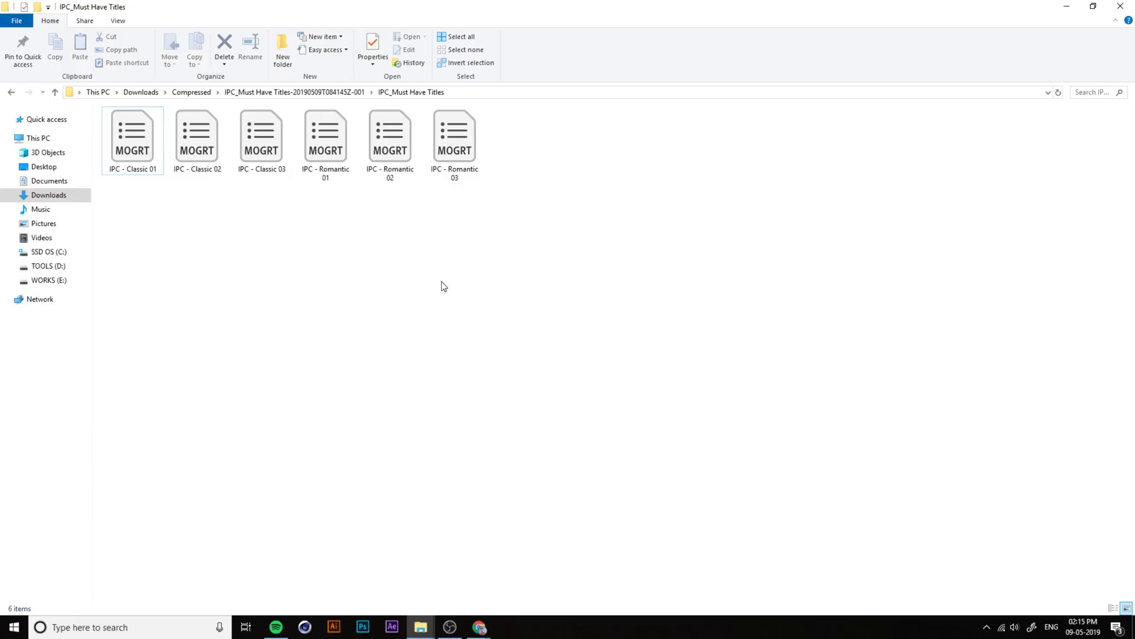
pyautogui.moveTo(520, 216); pyautogui.dragTo(482, 190)
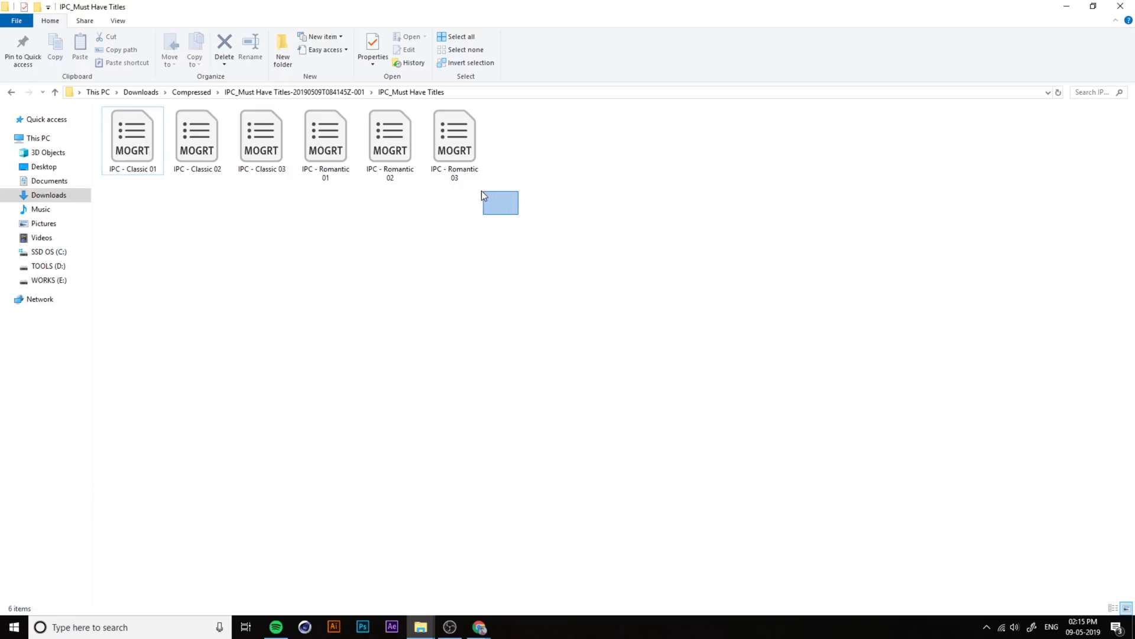
# Step: Move the IPC_Must Have Titles folder into Documents > IPC TITLES
pyautogui.click(327, 92)
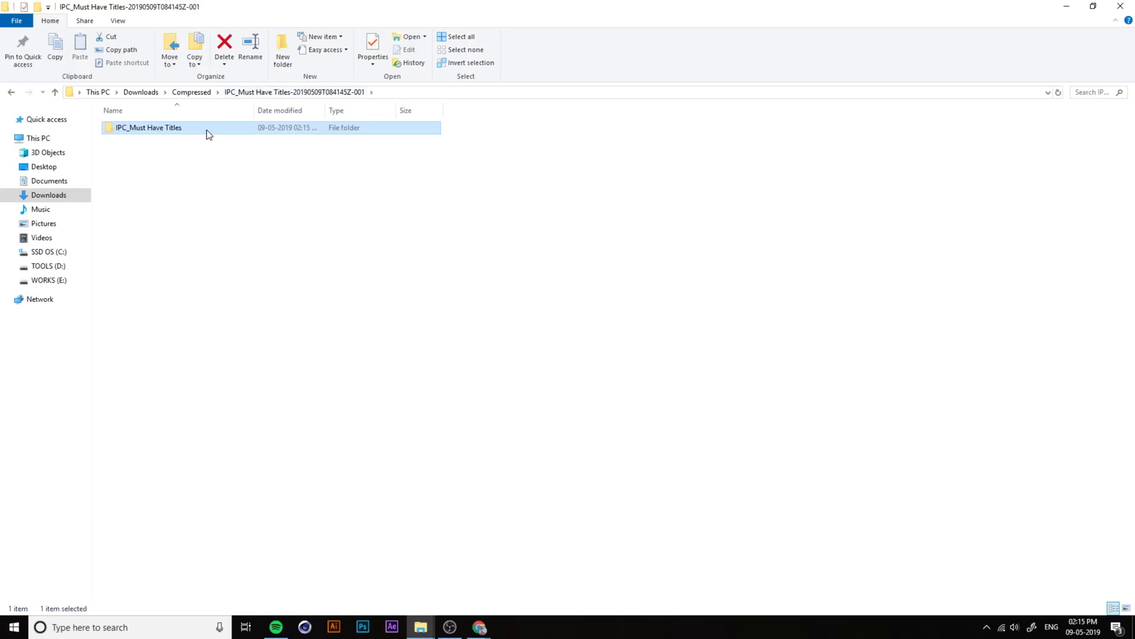
pyautogui.rightClick(158, 127)
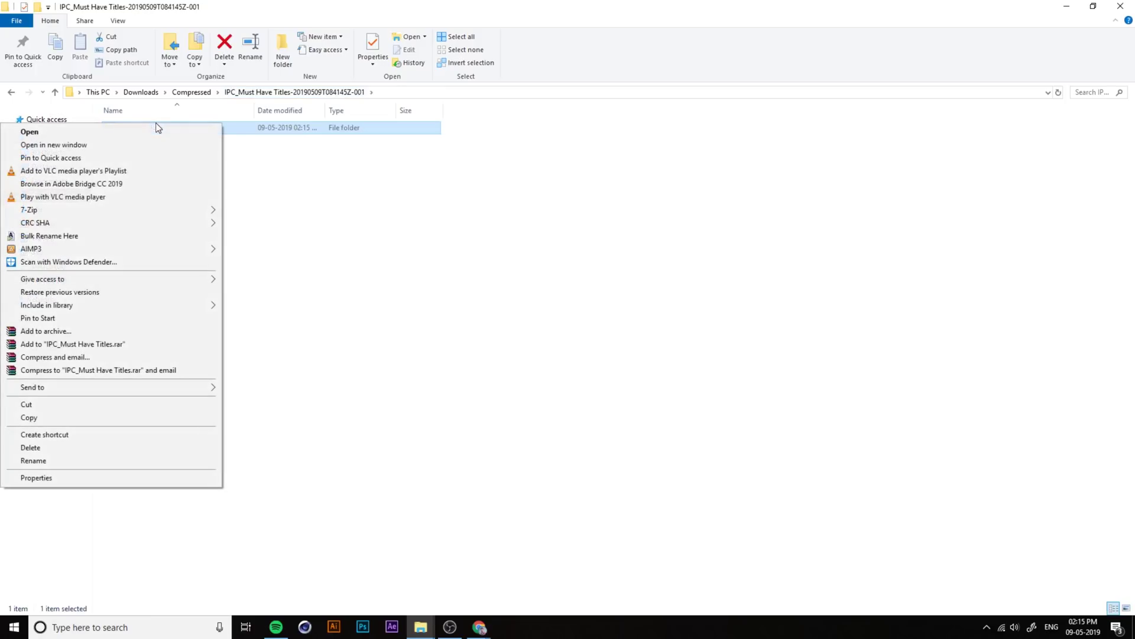
pyautogui.click(44, 408)
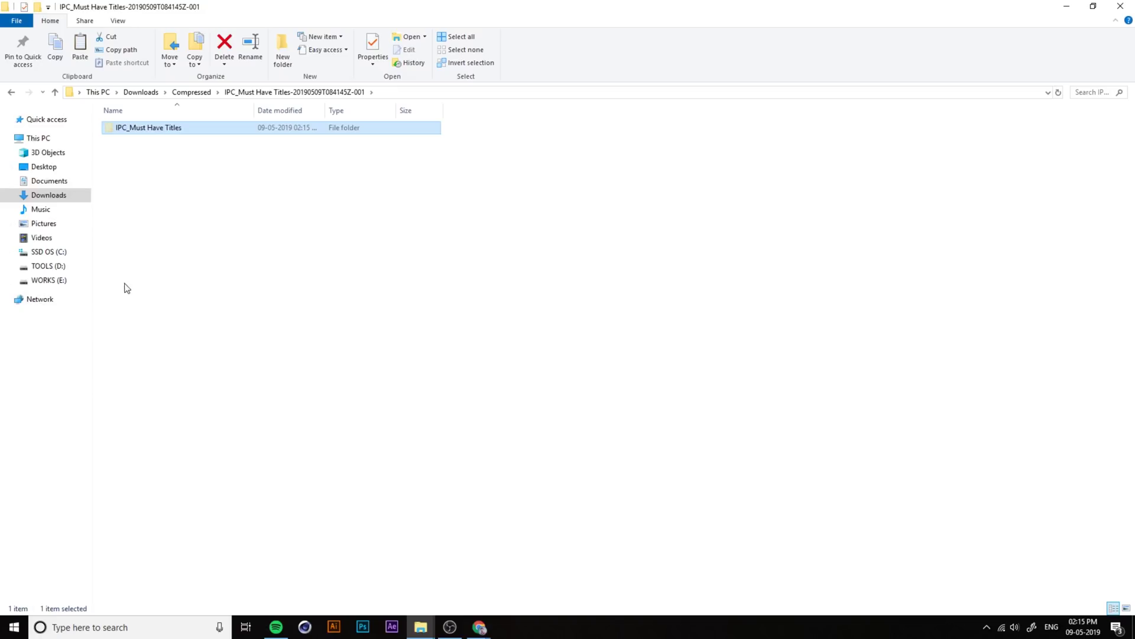
pyautogui.click(51, 181)
pyautogui.doubleClick(156, 189)
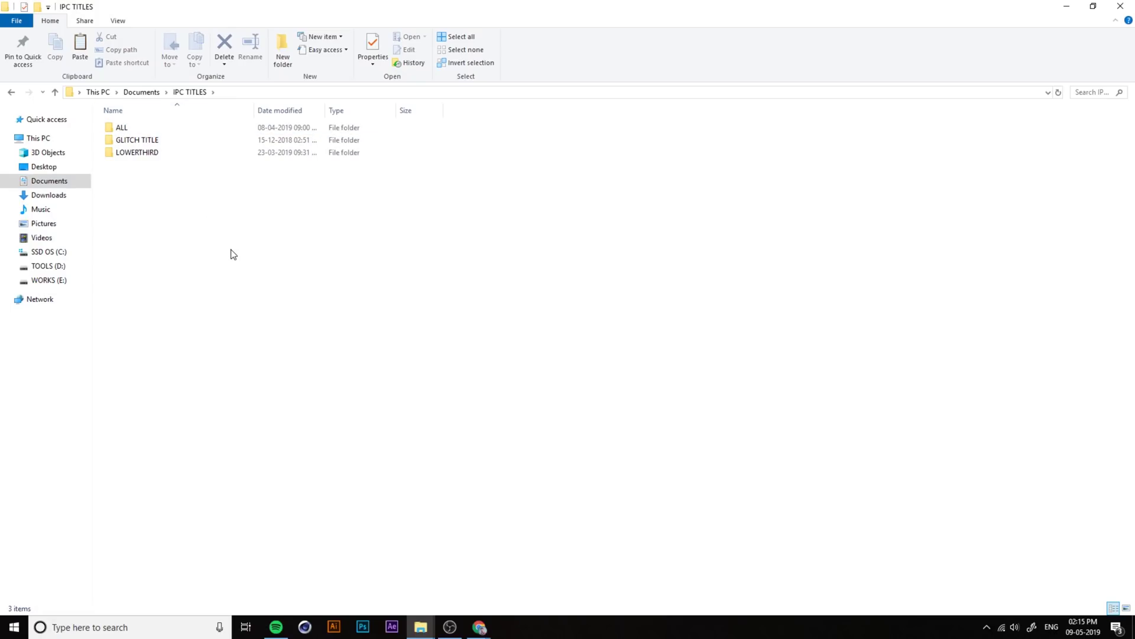
pyautogui.hotkey('ctrl', 'v')
pyautogui.click(283, 273)
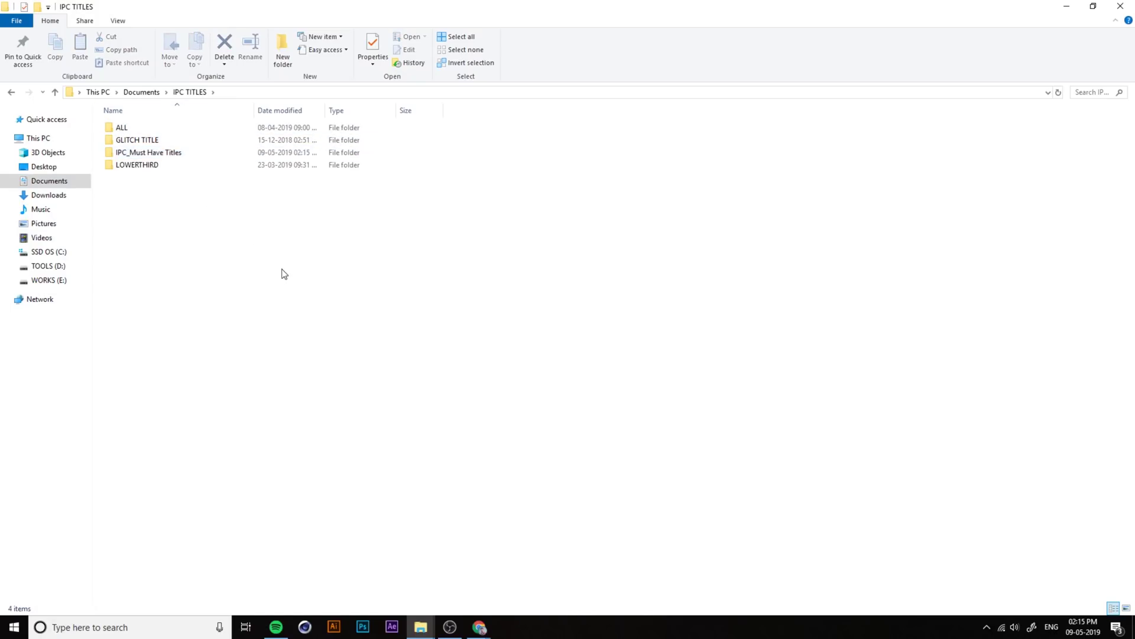
# Step: Rename the folder to 'Must Have Titles' by removing the IPC_ prefix, then close Explorer
pyautogui.click(167, 155)
pyautogui.click(131, 159)
pyautogui.moveTo(131, 155); pyautogui.dragTo(114, 154)
pyautogui.press('BackSpace')
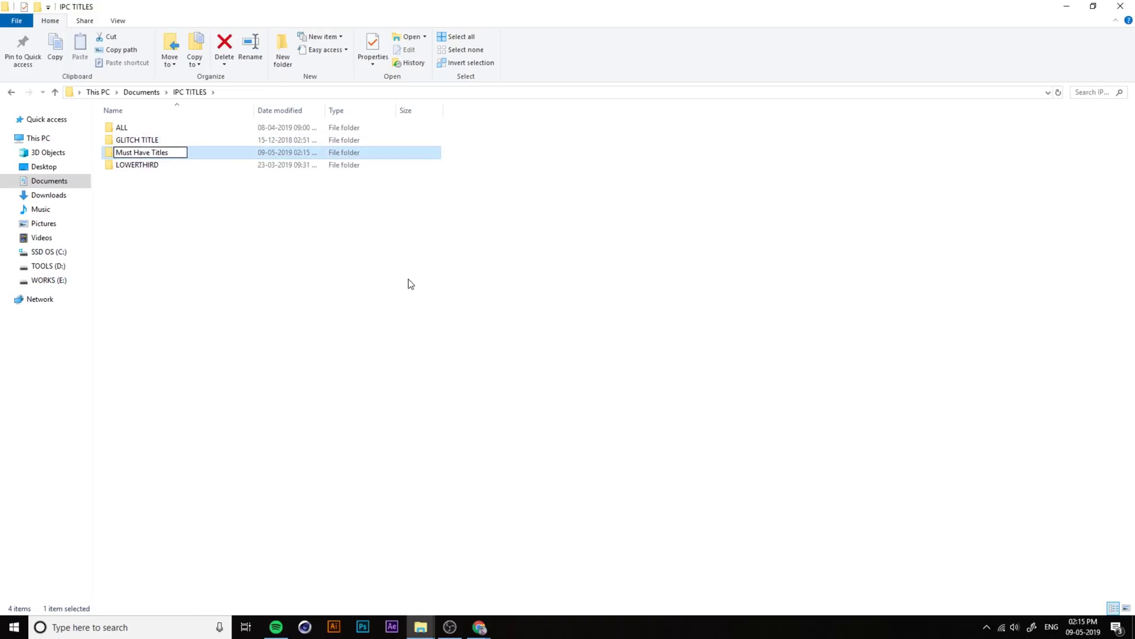
pyautogui.click(411, 284)
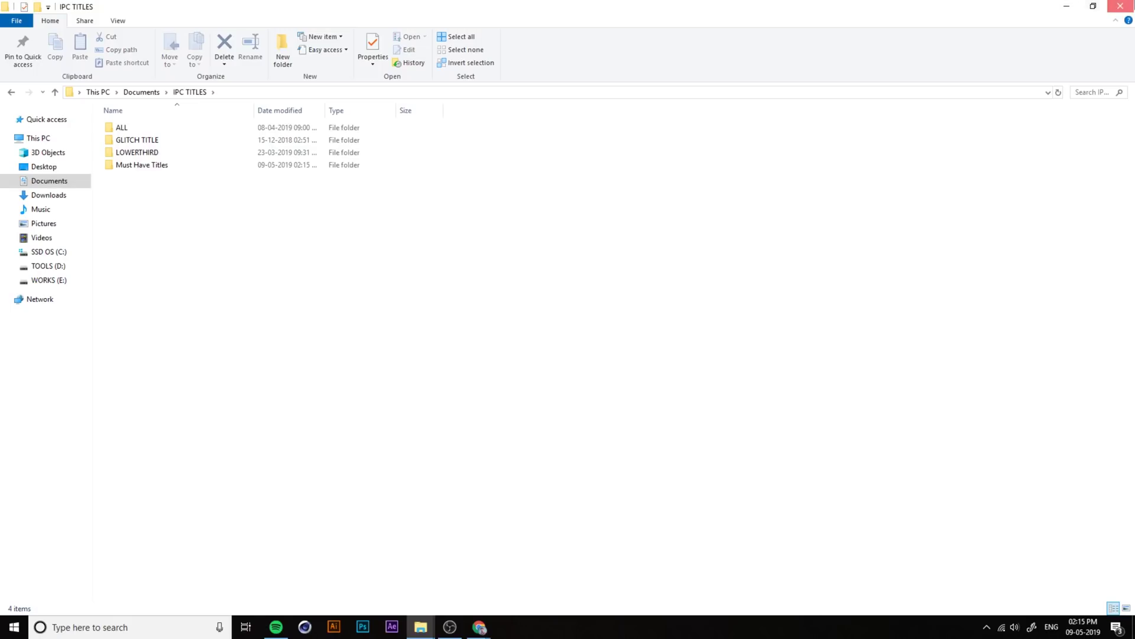
pyautogui.click(1120, 6)
# Step: Launch Premiere Pro from Start, tidying and refreshing the desktop icons while it loads
pyautogui.press('super')
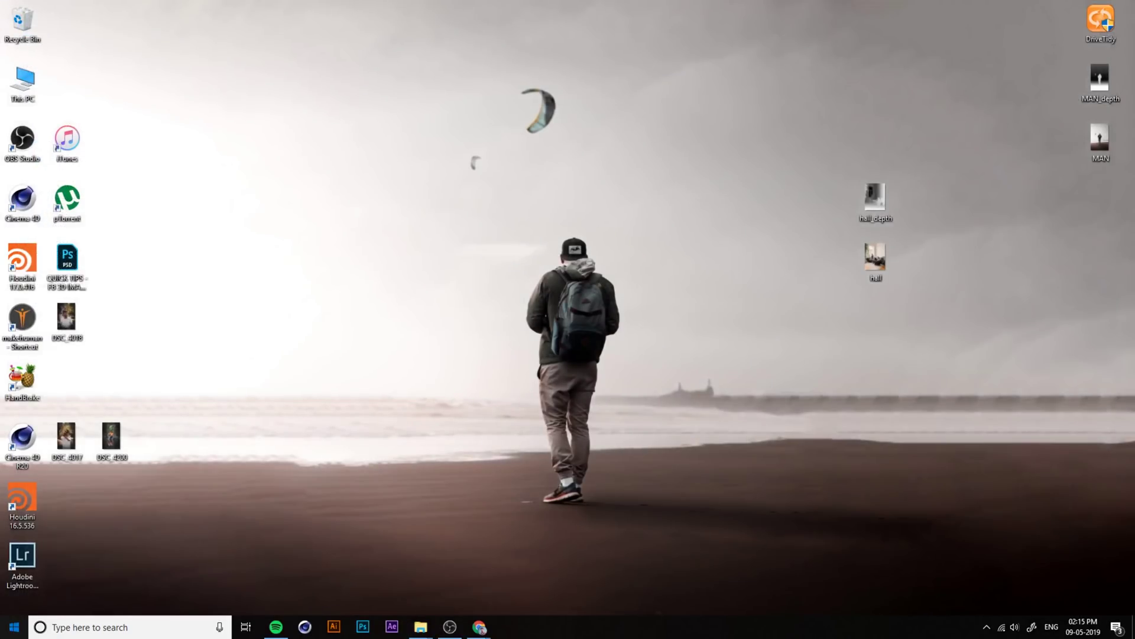
pyautogui.click(217, 364)
pyautogui.moveTo(850, 142); pyautogui.dragTo(881, 278)
pyautogui.moveTo(867, 209); pyautogui.dragTo(1080, 202)
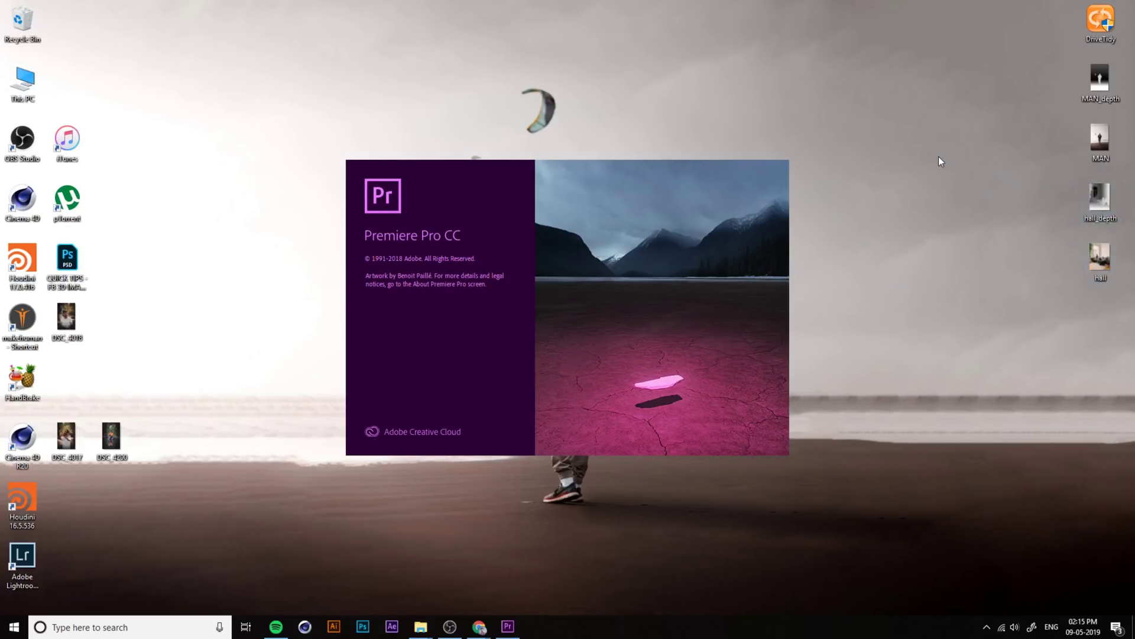
pyautogui.moveTo(149, 104); pyautogui.dragTo(67, 83)
pyautogui.moveTo(174, 500); pyautogui.dragTo(67, 326)
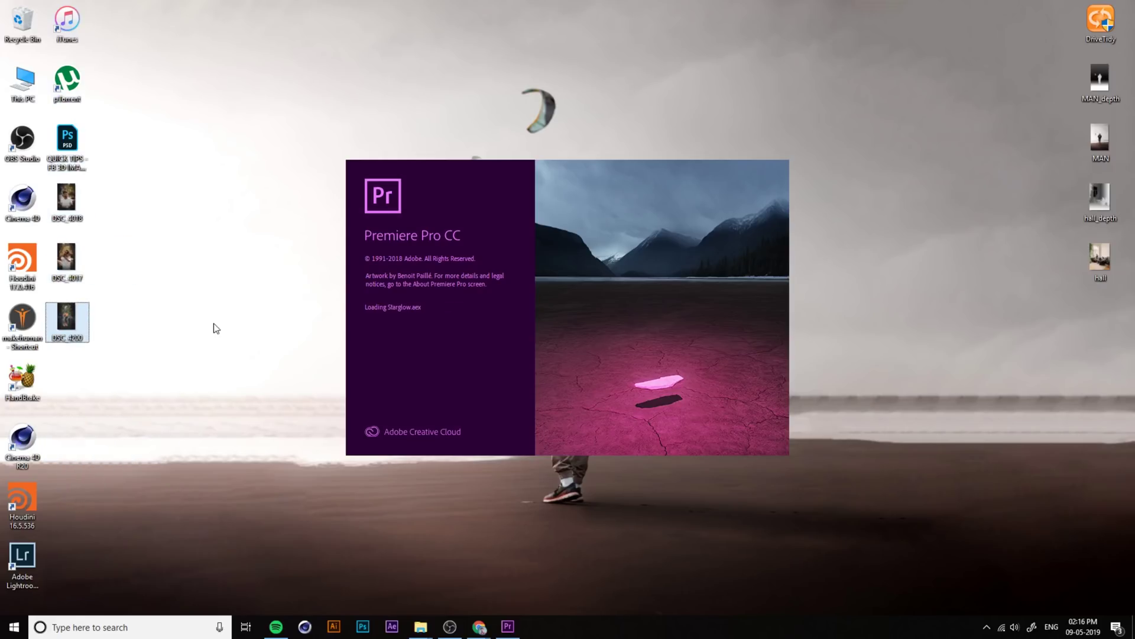
pyautogui.rightClick(868, 44)
pyautogui.click(796, 79)
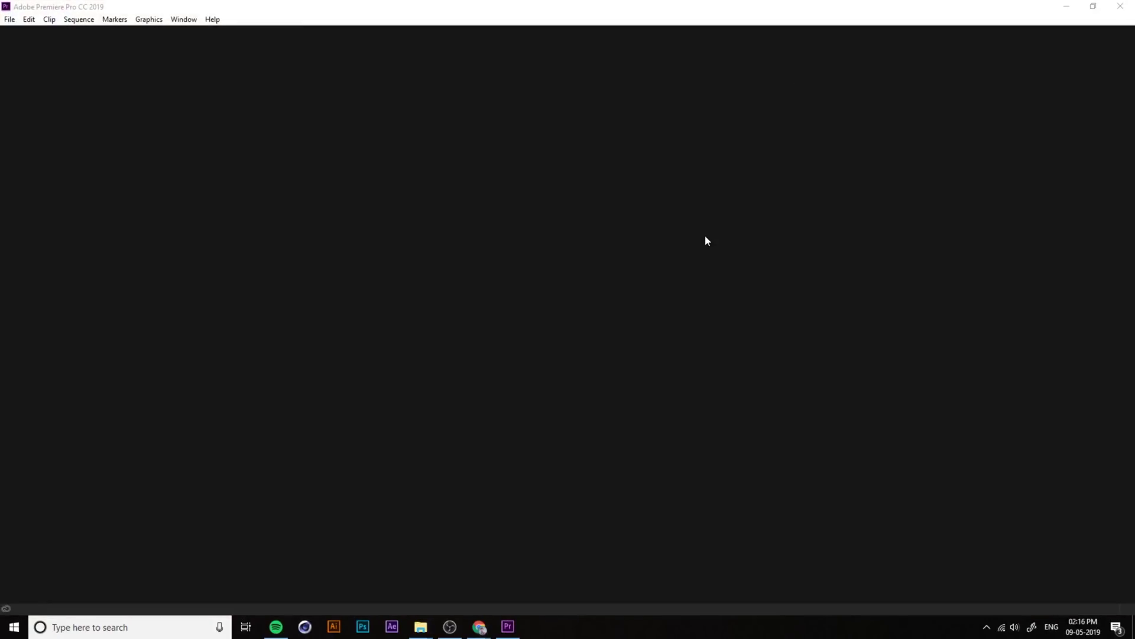
# Step: Open the recent IPC - SOCIAL MEDIA project from the File menu
pyautogui.click(9, 19)
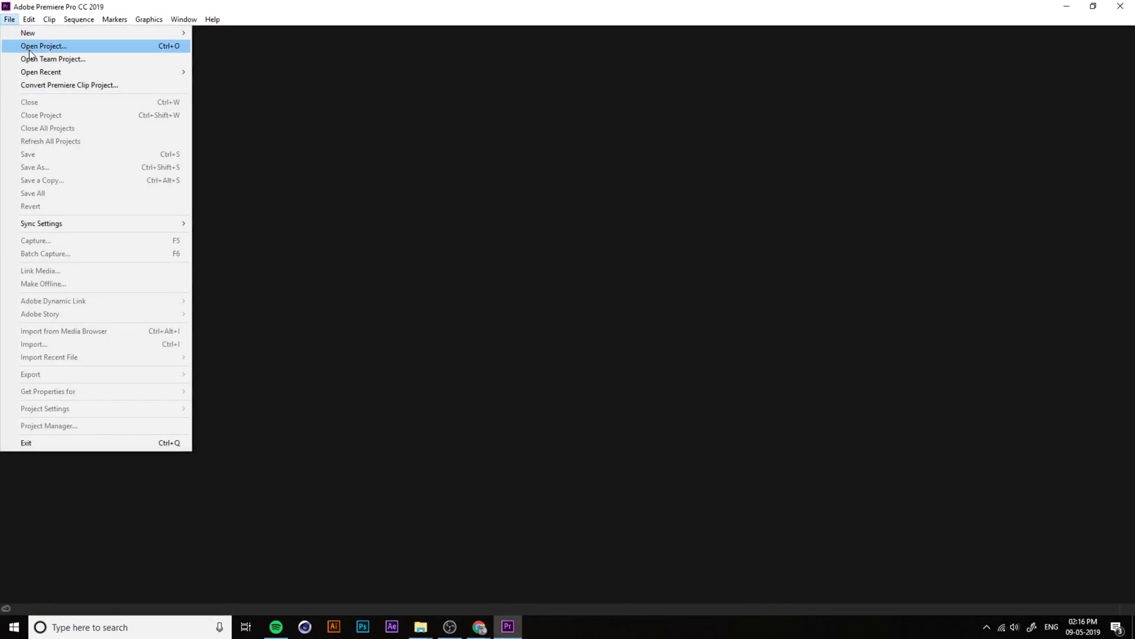
pyautogui.moveTo(40, 73)
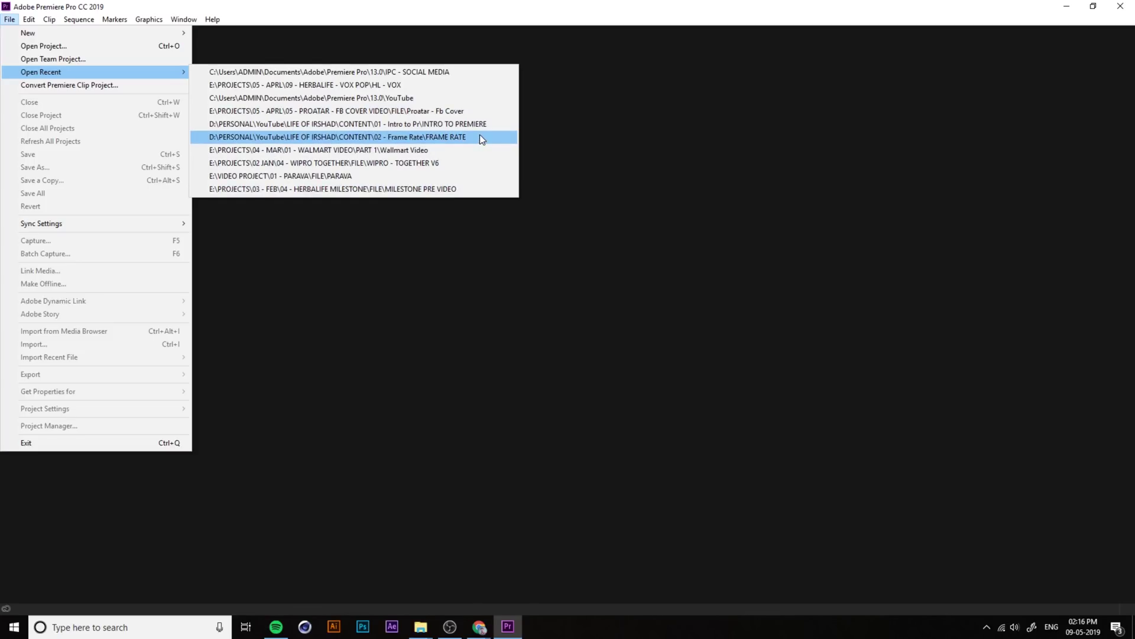
pyautogui.click(467, 72)
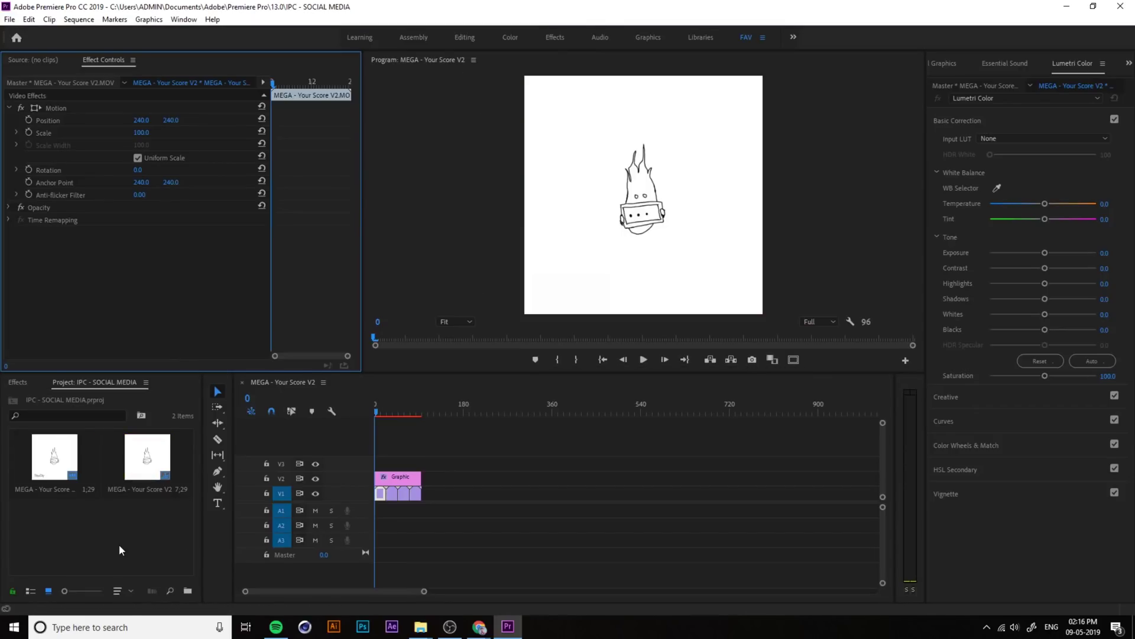
# Step: Delete all items in the Project panel and save the project
pyautogui.click(117, 545)
pyautogui.hotkey('ctrl', 'a')
pyautogui.press('Delete')
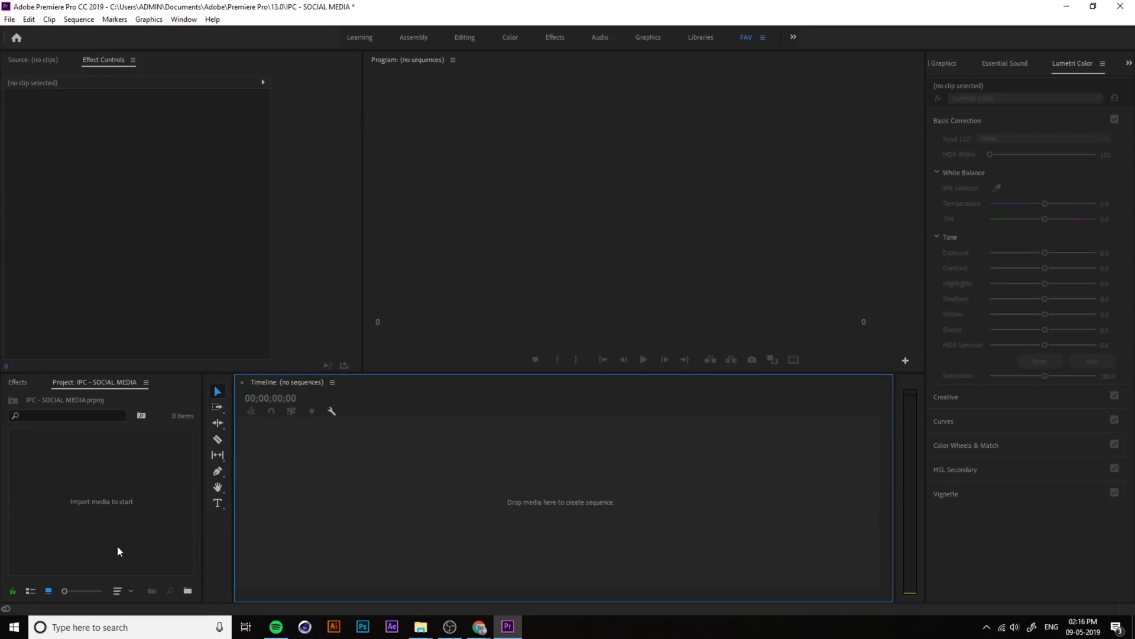
pyautogui.hotkey('ctrl', 's')
# Step: Widen the Project panel and create a new sequence, Sequence 03
pyautogui.click(106, 536)
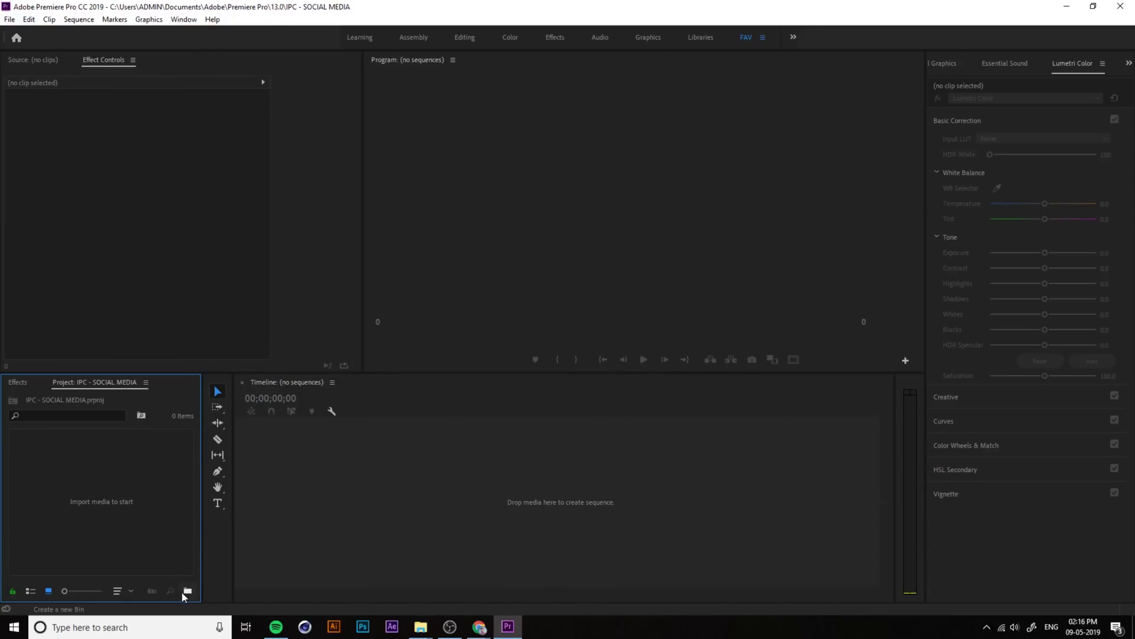
pyautogui.moveTo(202, 535); pyautogui.dragTo(232, 542)
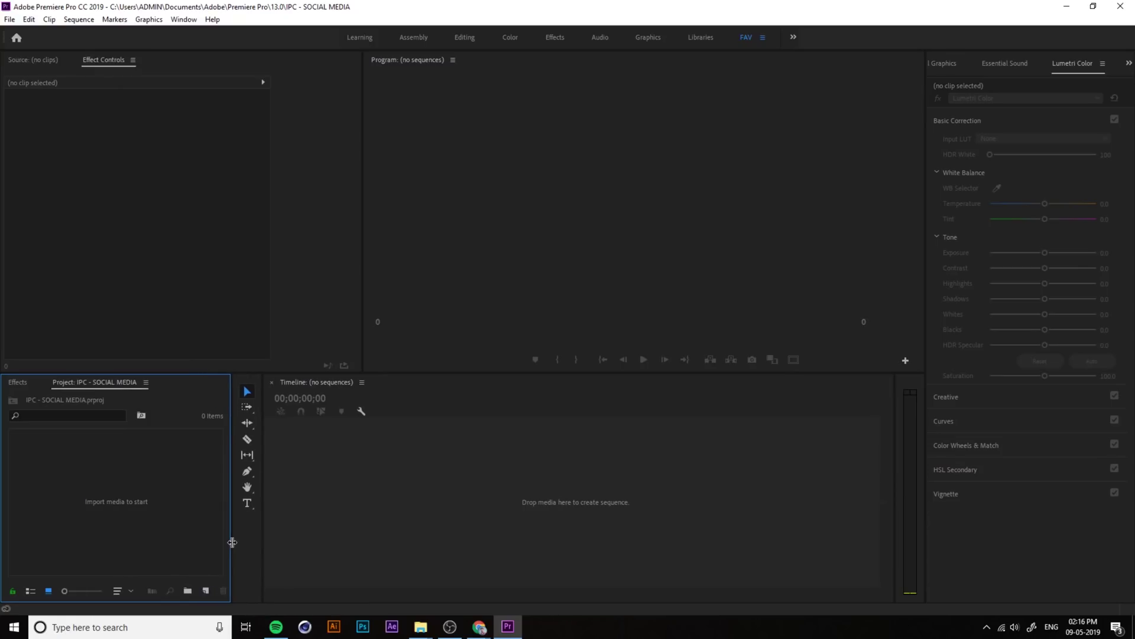
pyautogui.click(207, 590)
pyautogui.click(225, 448)
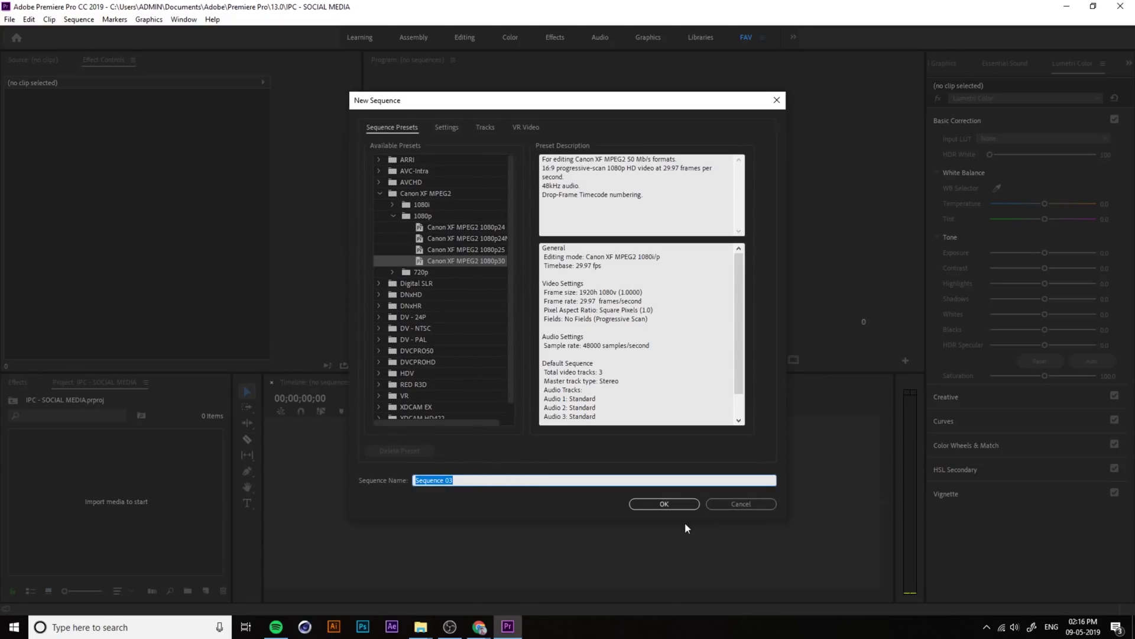
pyautogui.click(662, 504)
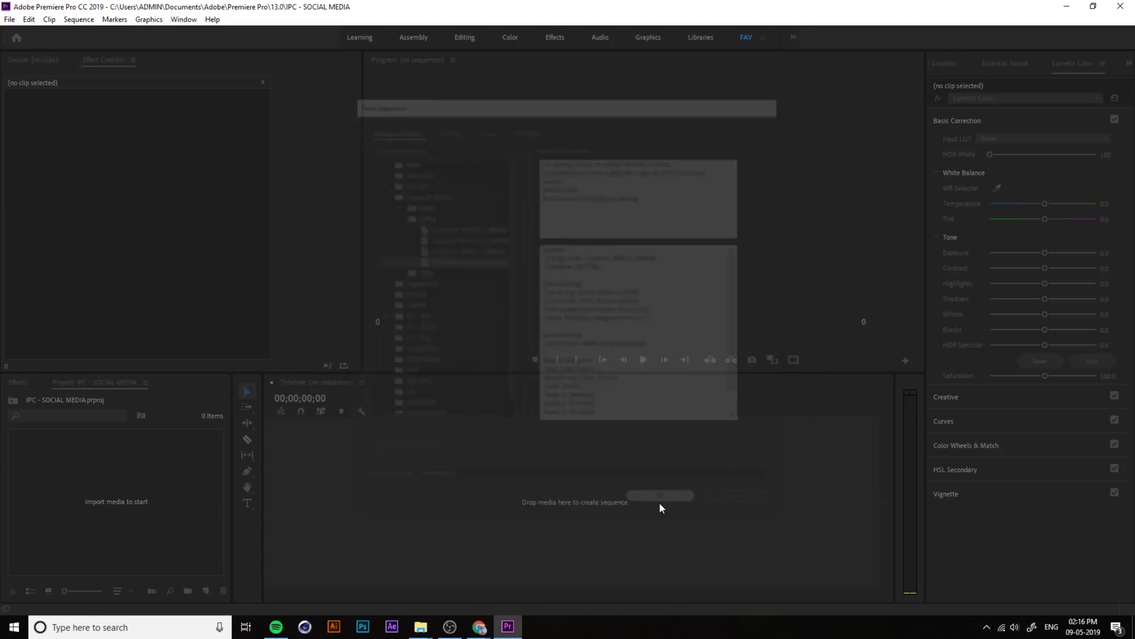
pyautogui.click(140, 537)
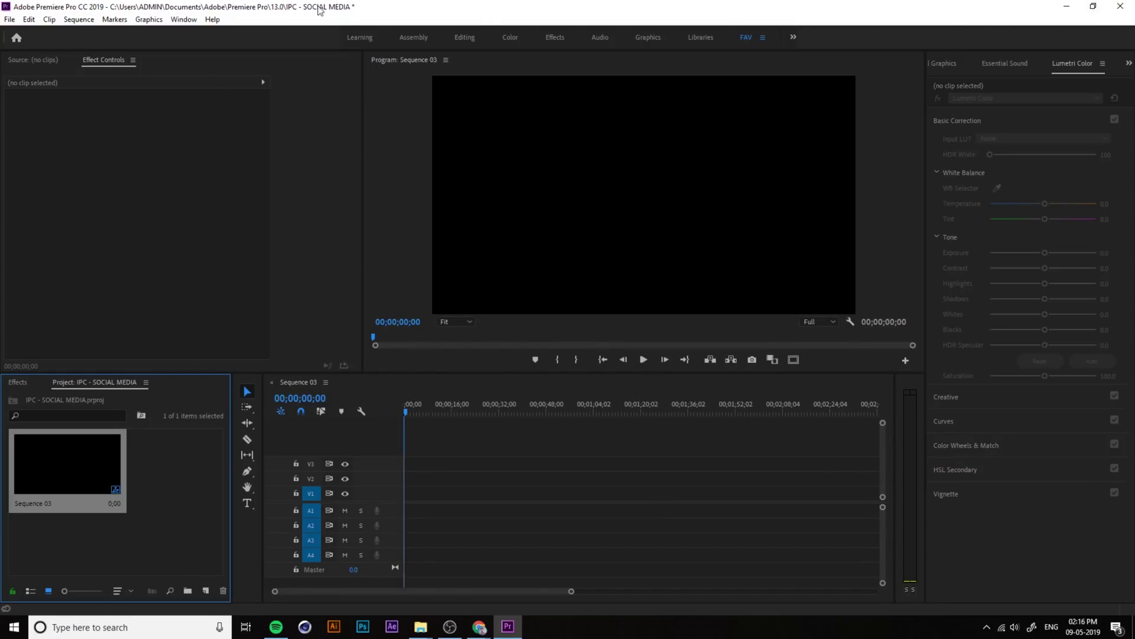
# Step: Show the Essential Graphics panel widened to two columns and open its panel menu
pyautogui.click(185, 21)
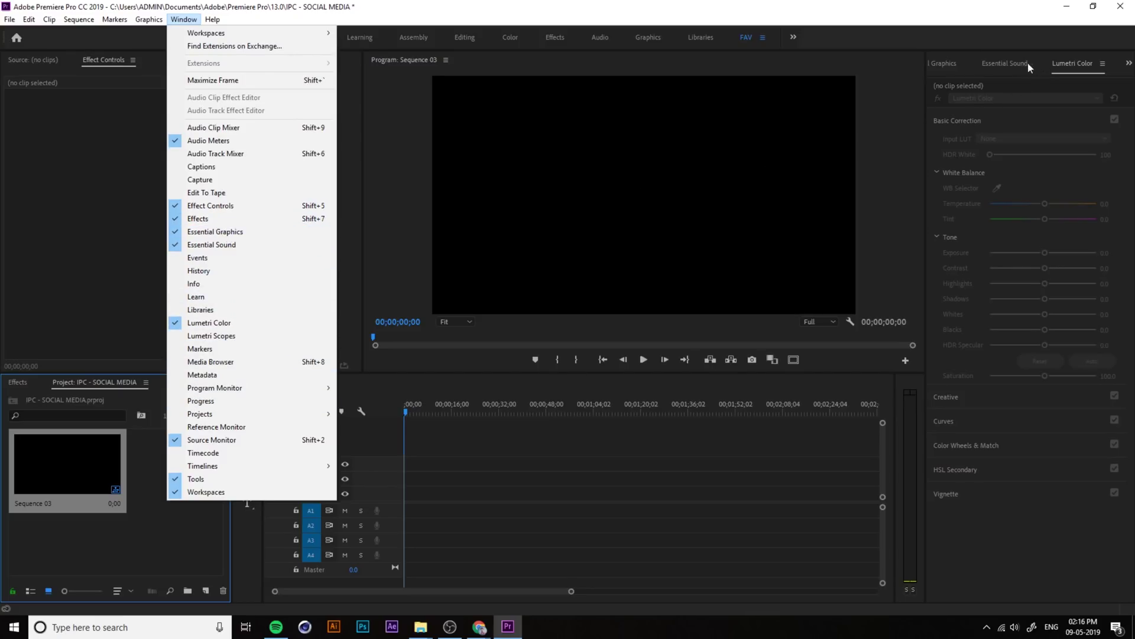
pyautogui.click(1005, 63)
pyautogui.click(949, 64)
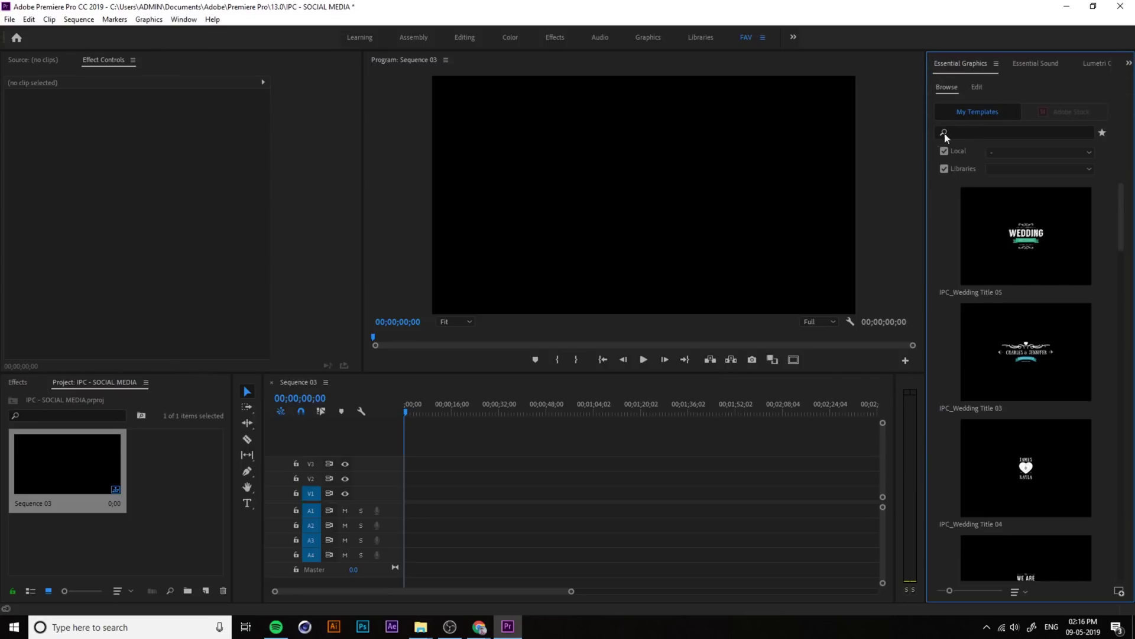
pyautogui.moveTo(926, 226); pyautogui.dragTo(869, 231)
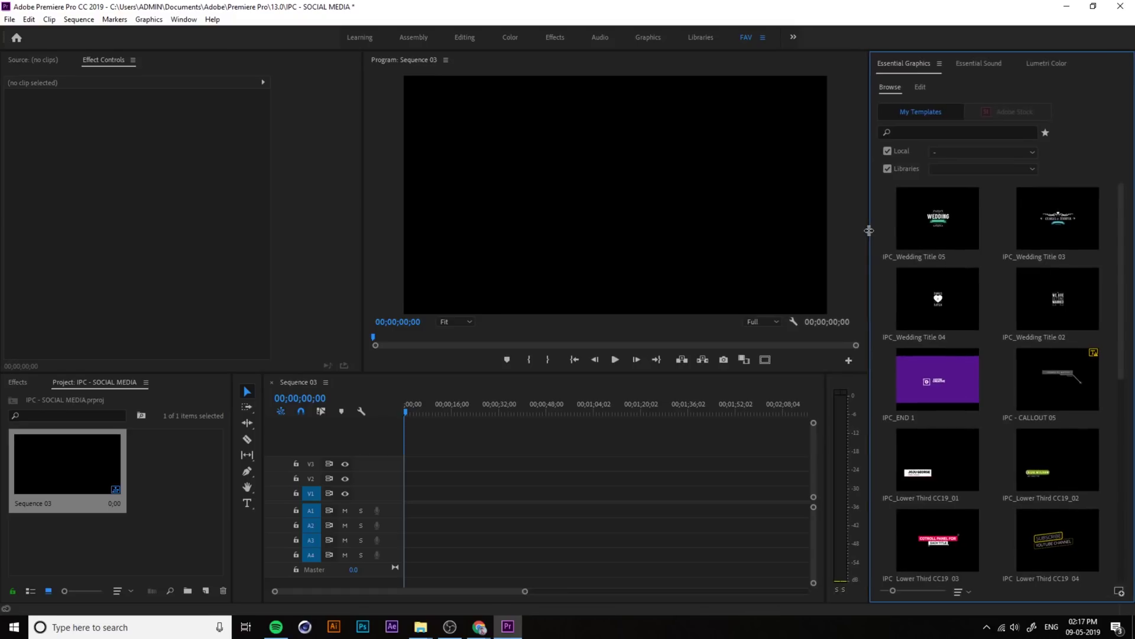
pyautogui.click(939, 63)
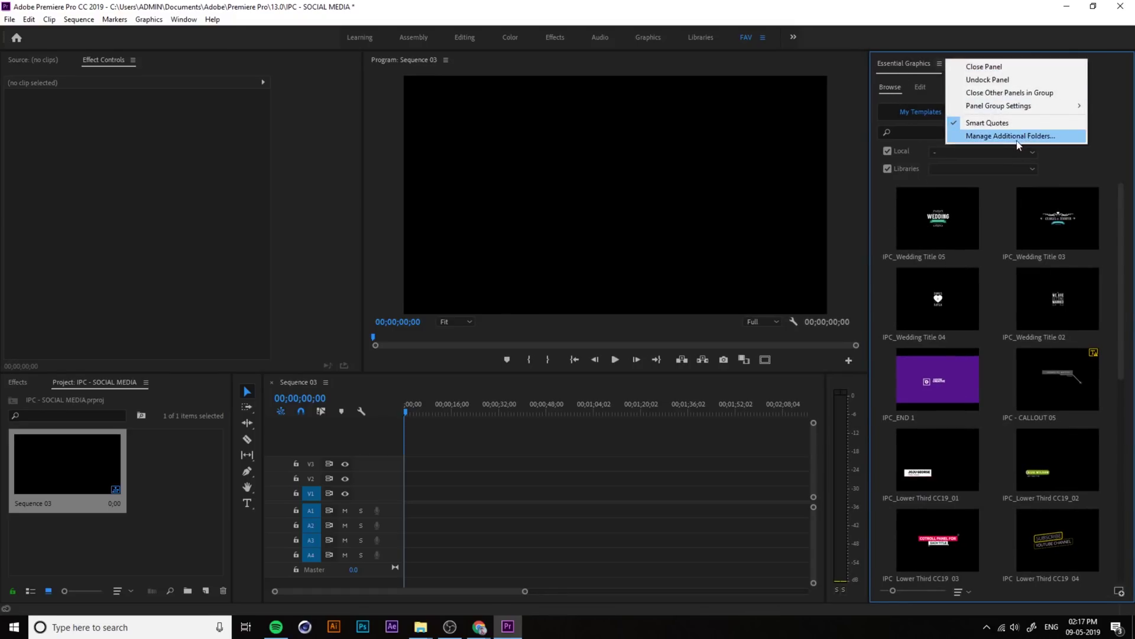
# Step: Under Manage Additional Folders, add Documents\IPC TITLES\Must Have Titles and confirm with OK
pyautogui.click(1037, 136)
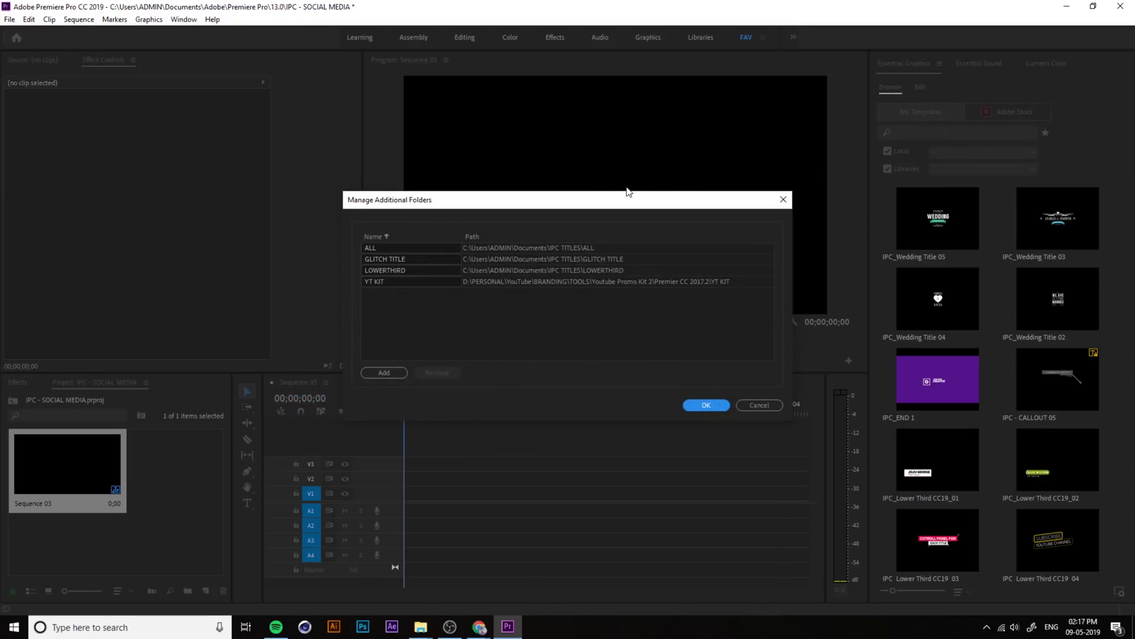
pyautogui.click(384, 373)
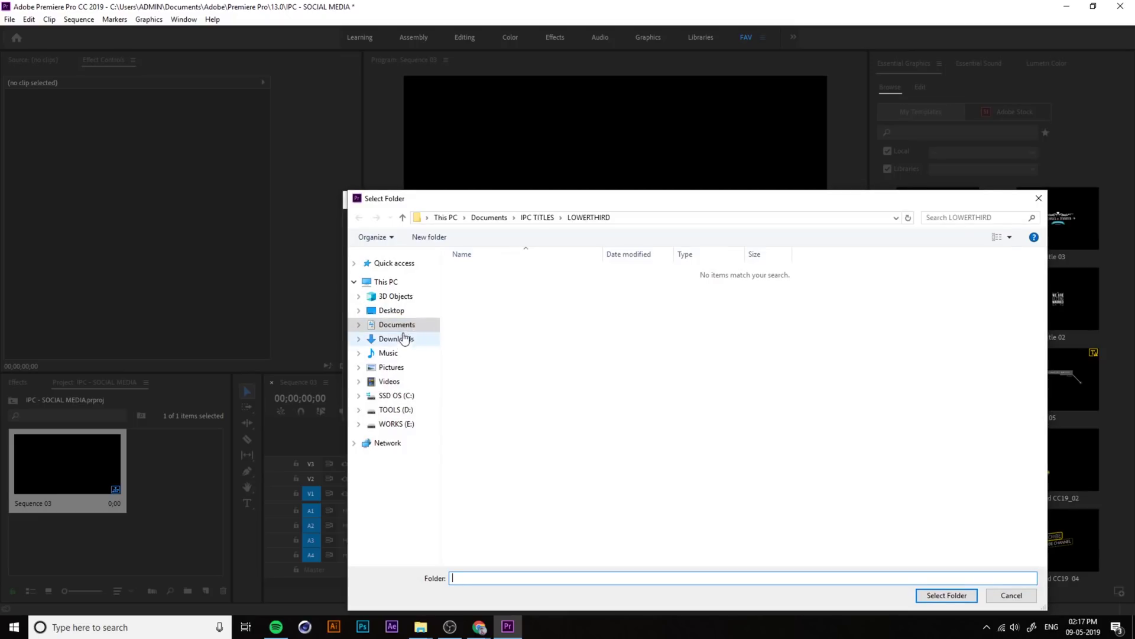
pyautogui.click(538, 215)
pyautogui.doubleClick(496, 307)
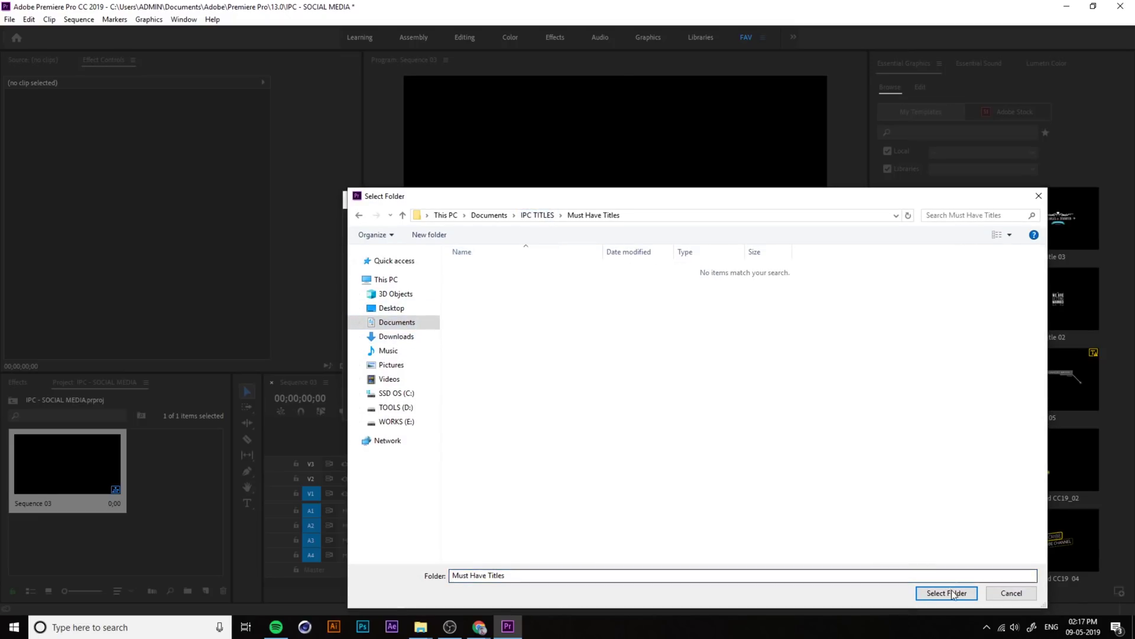
pyautogui.click(947, 592)
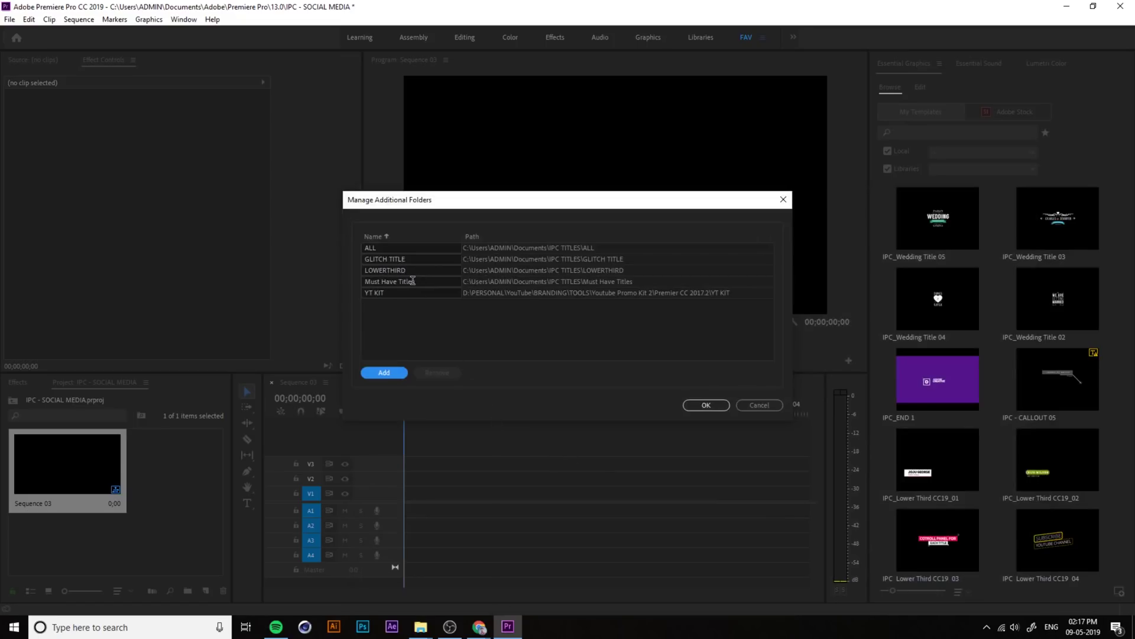
pyautogui.click(693, 407)
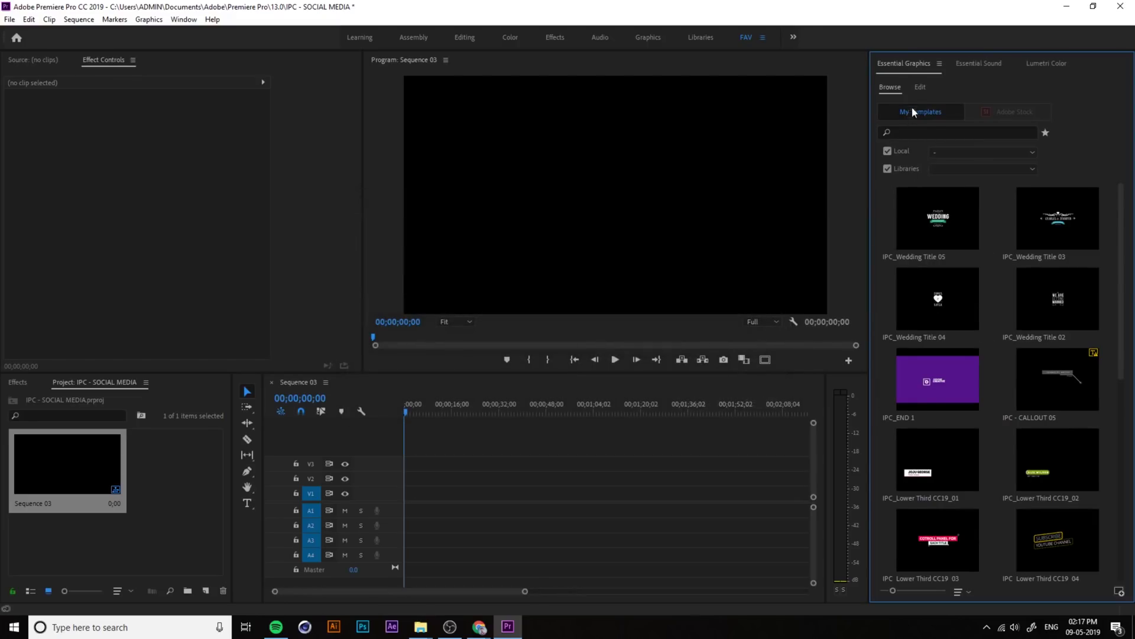
# Step: In the Local folder filter, uncheck ALL and LOWERTHIRD, check Must Have Titles, then select IPC - Classic 01
pyautogui.click(946, 152)
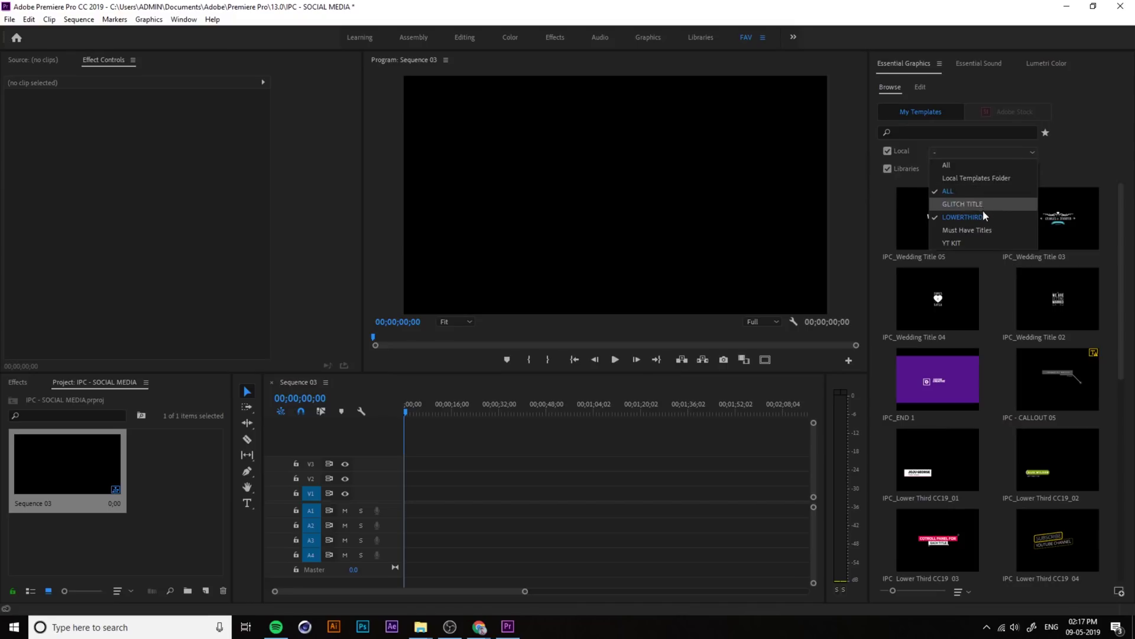
pyautogui.click(959, 190)
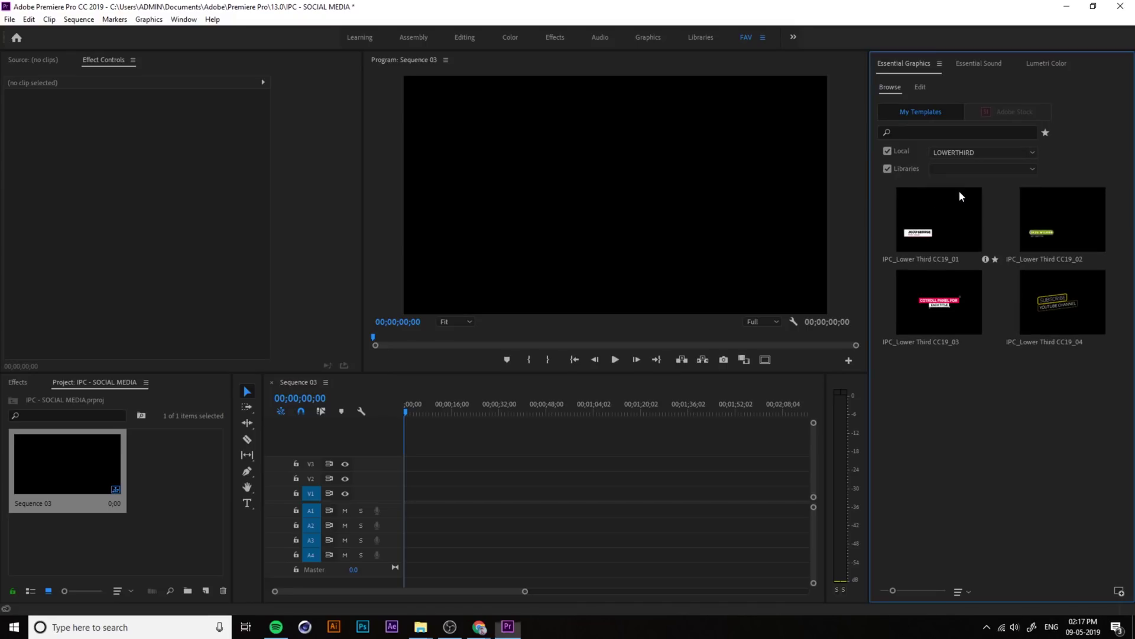
pyautogui.click(949, 151)
pyautogui.click(949, 152)
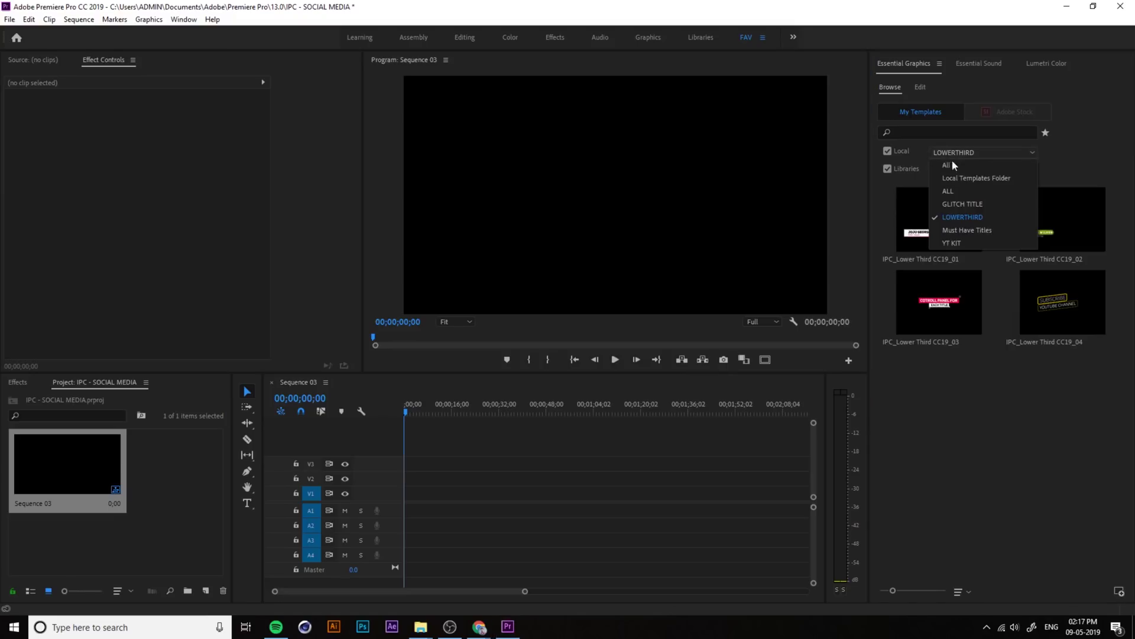
pyautogui.click(966, 230)
pyautogui.click(942, 153)
pyautogui.click(960, 217)
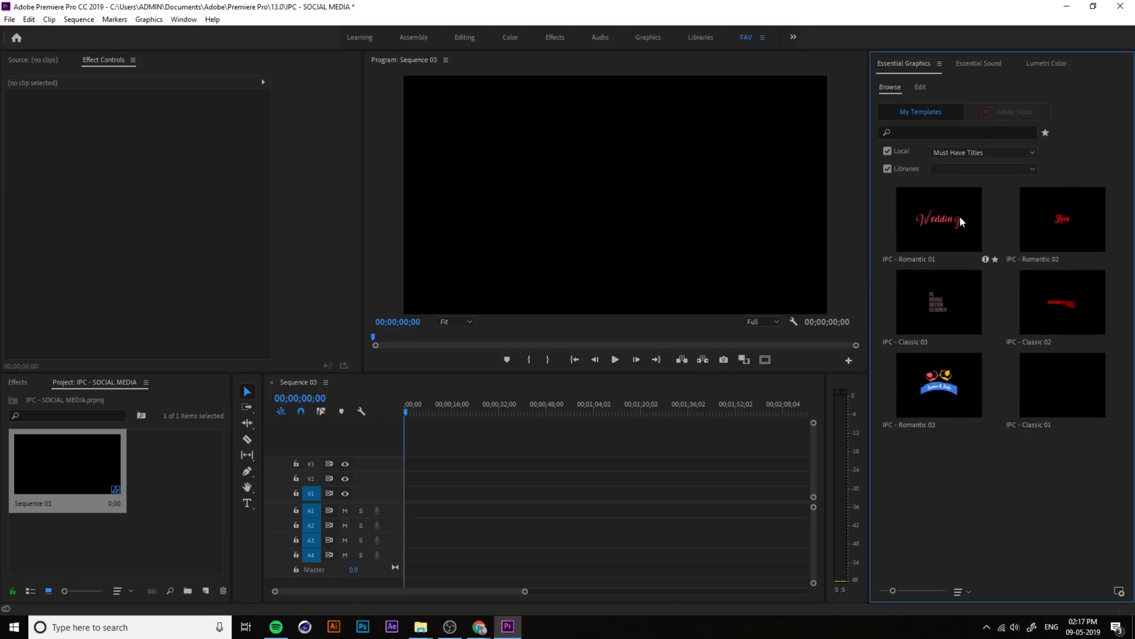
pyautogui.click(949, 151)
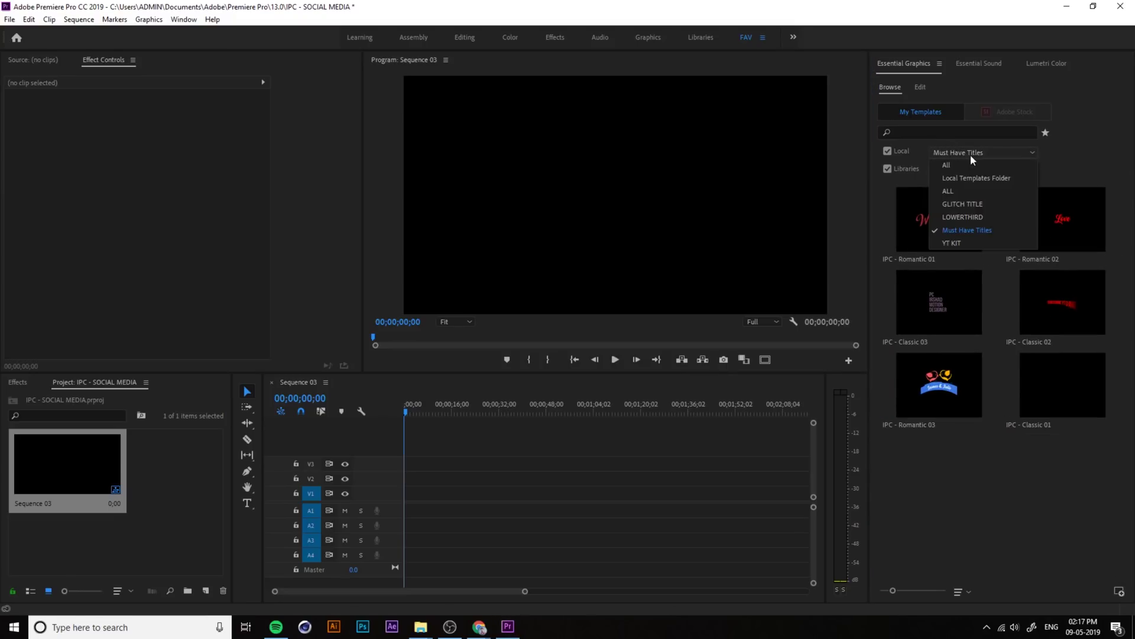
pyautogui.click(977, 231)
pyautogui.click(1052, 403)
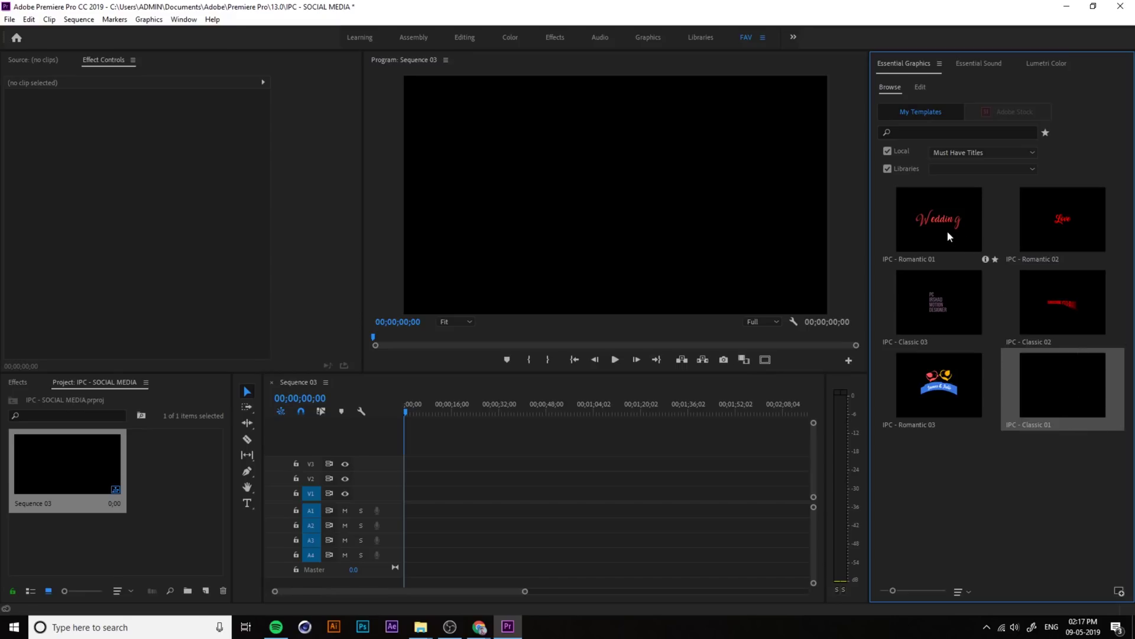
# Step: Drop IPC - Romantic 01 onto V1, match sequence settings, and select the clip to edit it
pyautogui.moveTo(945, 228); pyautogui.dragTo(417, 493)
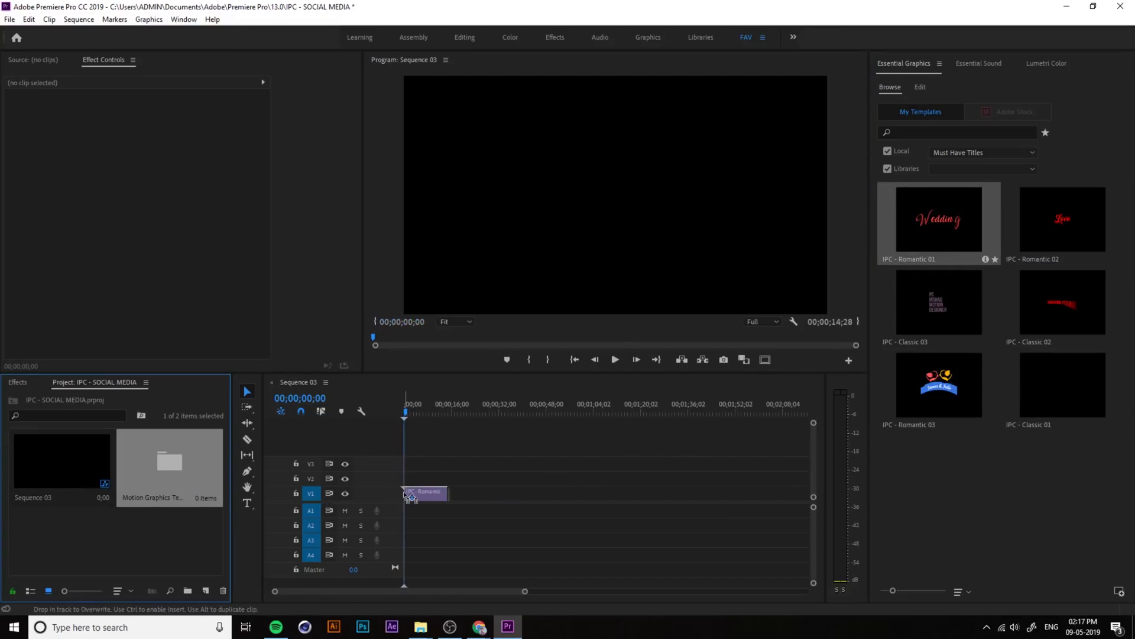
pyautogui.click(658, 333)
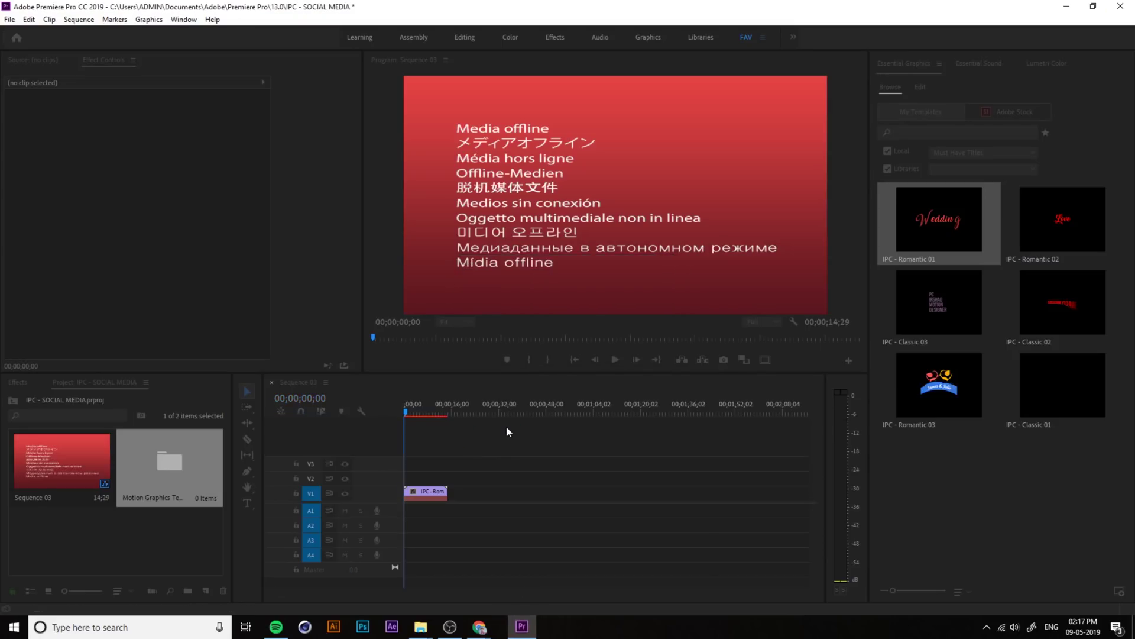
pyautogui.click(921, 86)
pyautogui.click(421, 496)
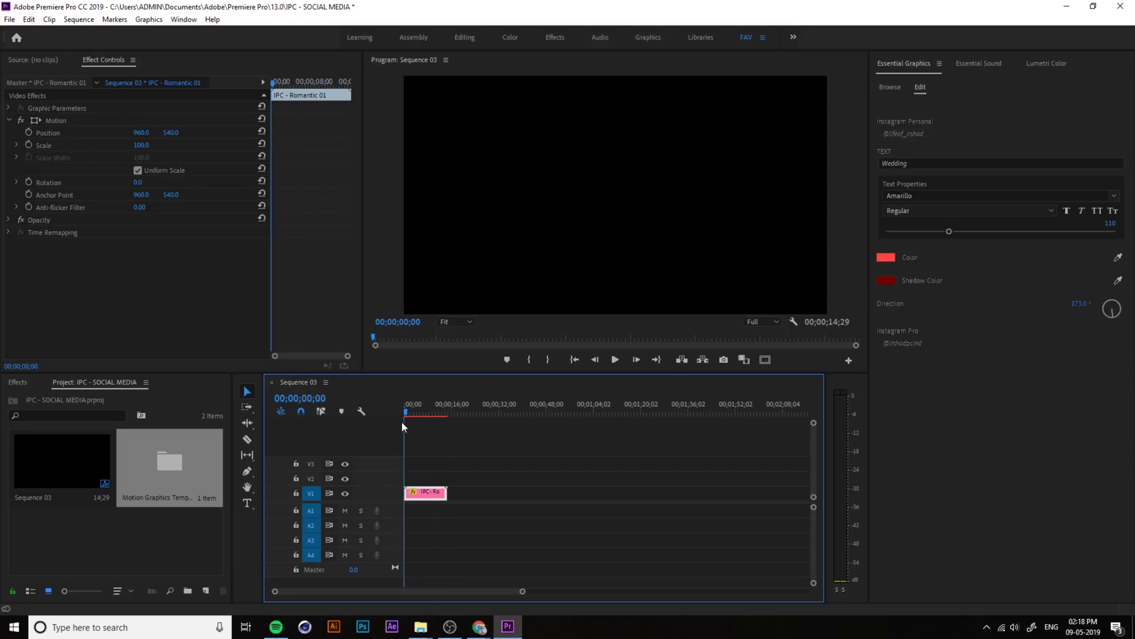
# Step: Preview the animation, then replace 'Wedding' with 'My Title' in the Text field
pyautogui.press('space')
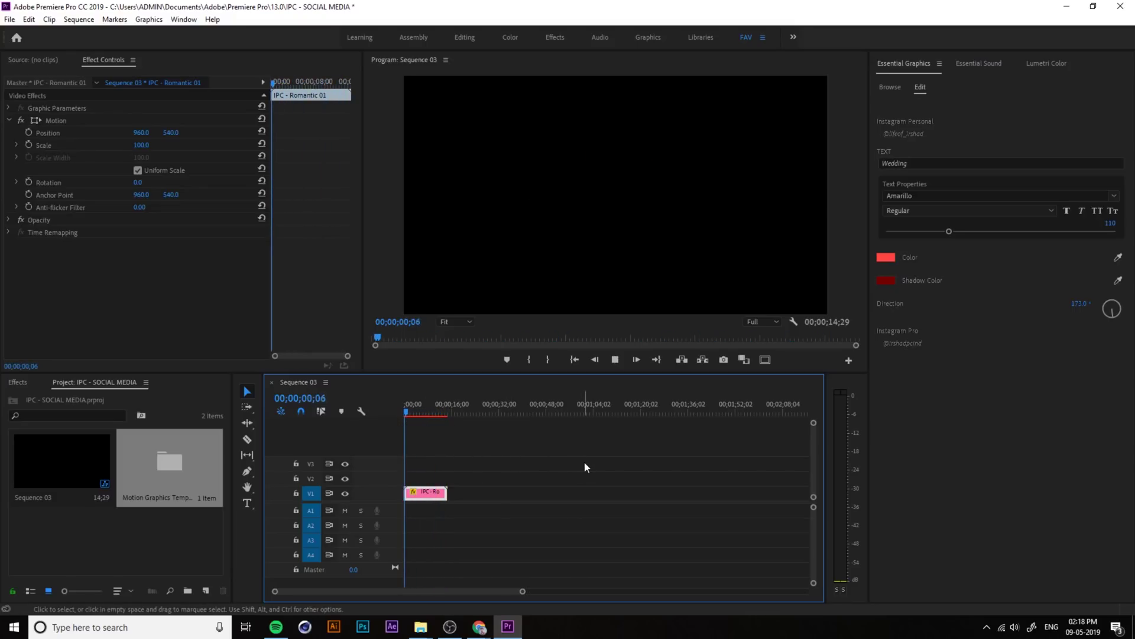
pyautogui.press('space')
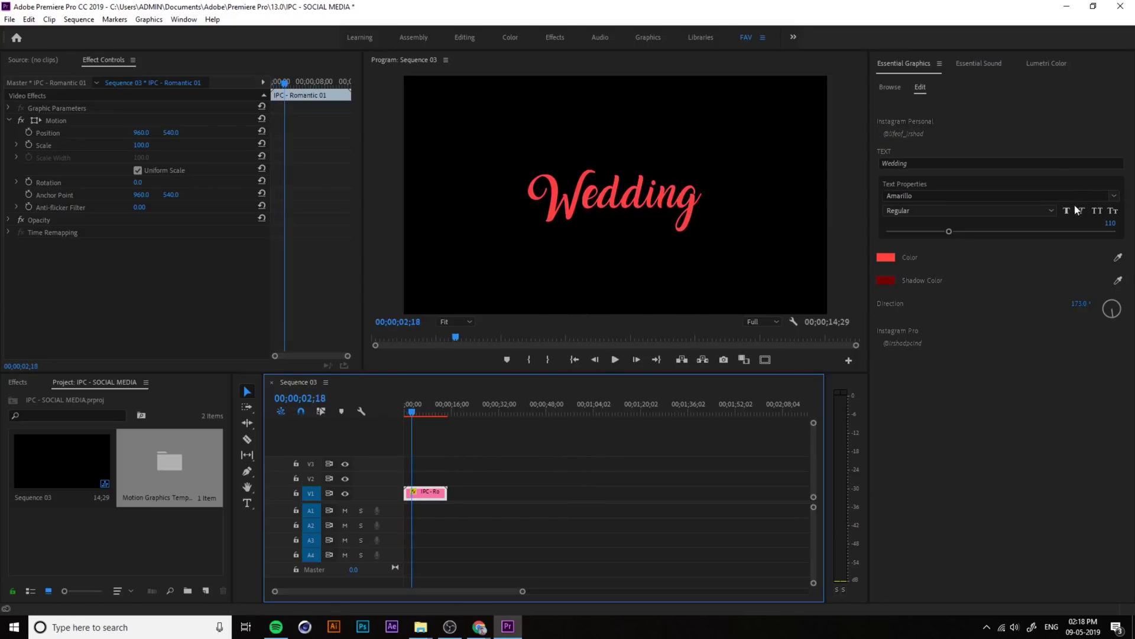
pyautogui.click(922, 158)
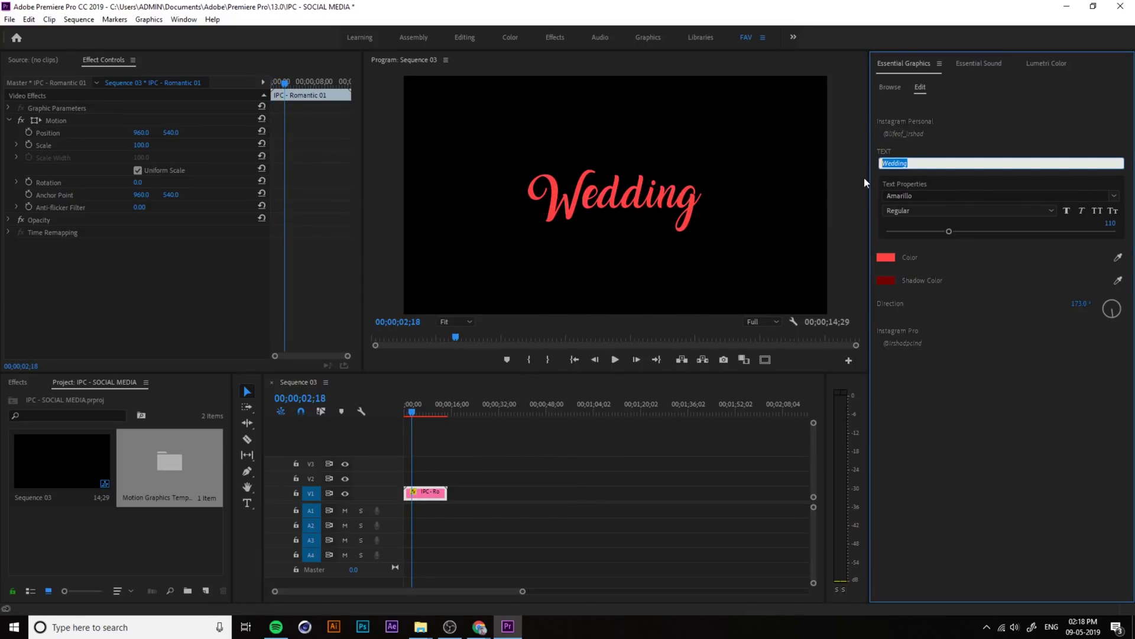
pyautogui.write('My Title')
pyautogui.click(865, 182)
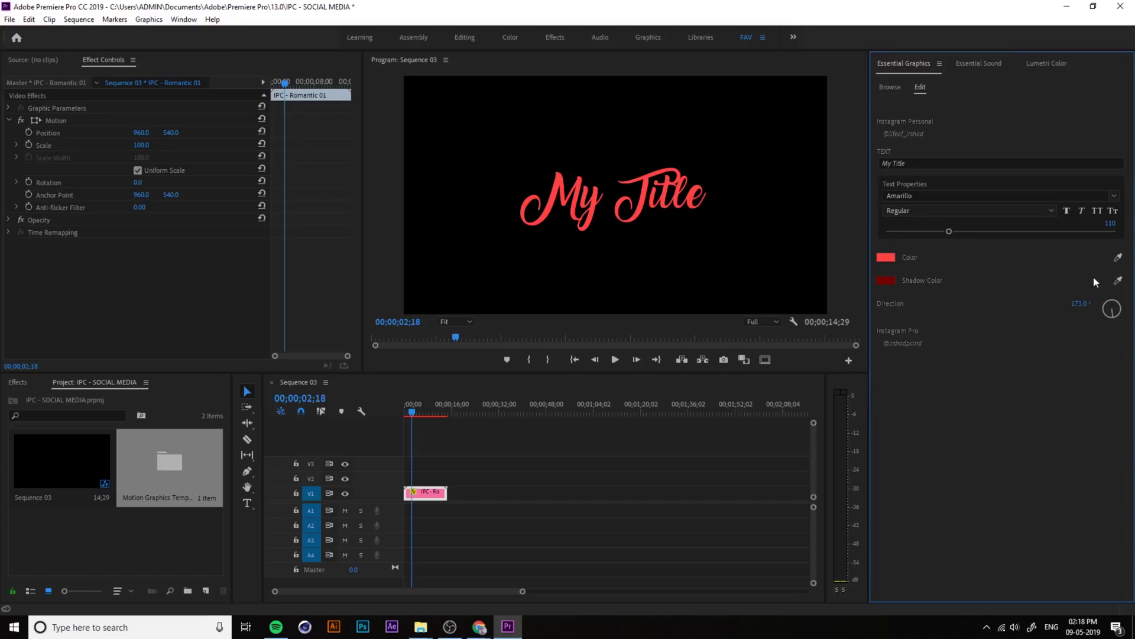
# Step: Set the My Title text colour to white
pyautogui.click(888, 259)
pyautogui.click(600, 350)
pyautogui.click(577, 391)
pyautogui.moveTo(576, 391); pyautogui.dragTo(376, 411)
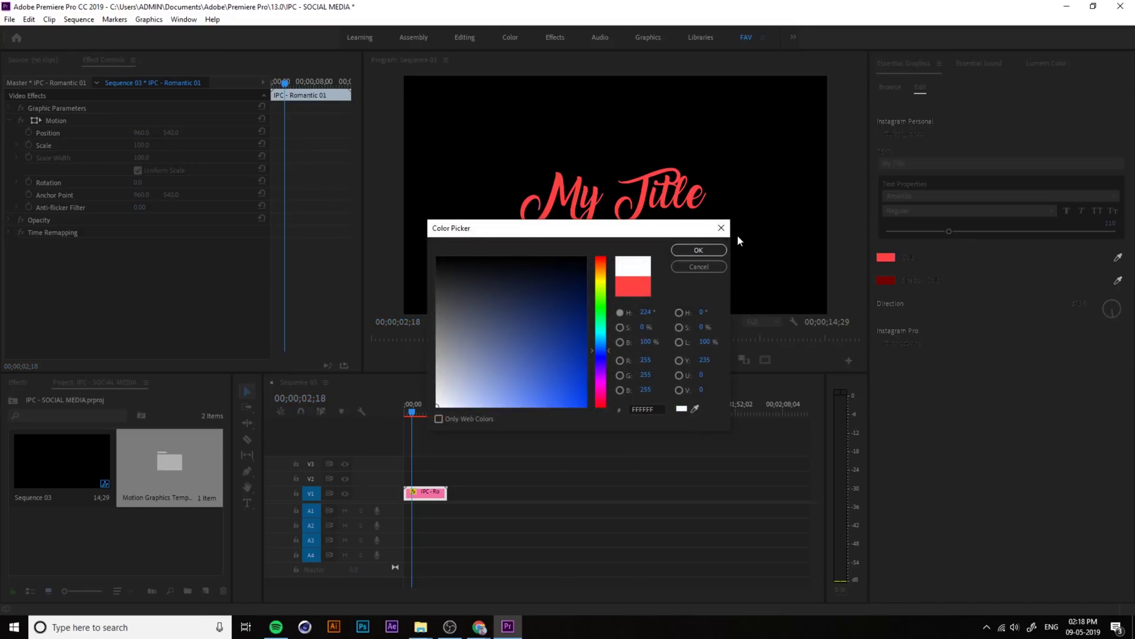
pyautogui.click(703, 248)
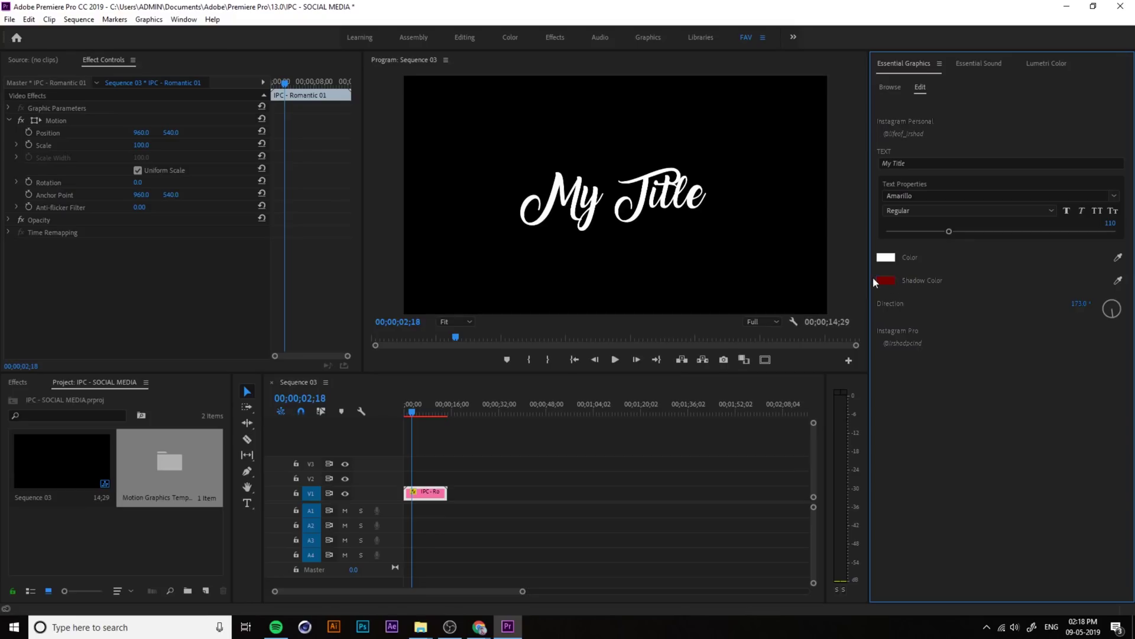
# Step: Give the title text a bright red shadow and play back to preview the colours
pyautogui.click(888, 279)
pyautogui.moveTo(529, 357); pyautogui.dragTo(569, 400)
pyautogui.click(706, 249)
pyautogui.moveTo(413, 410); pyautogui.dragTo(406, 414)
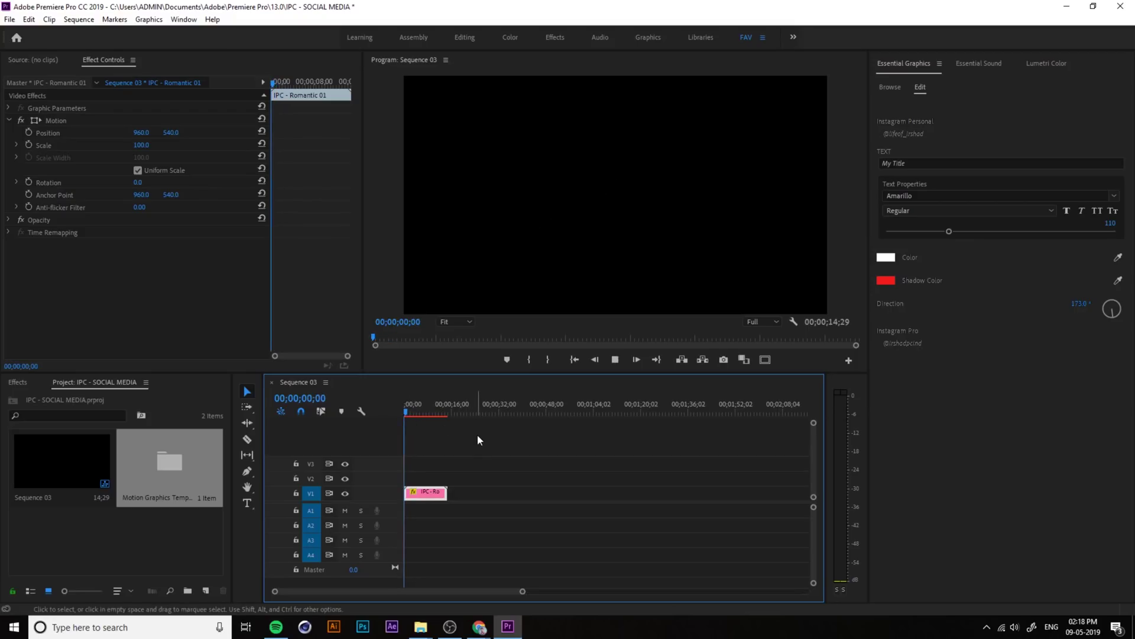
pyautogui.press('space')
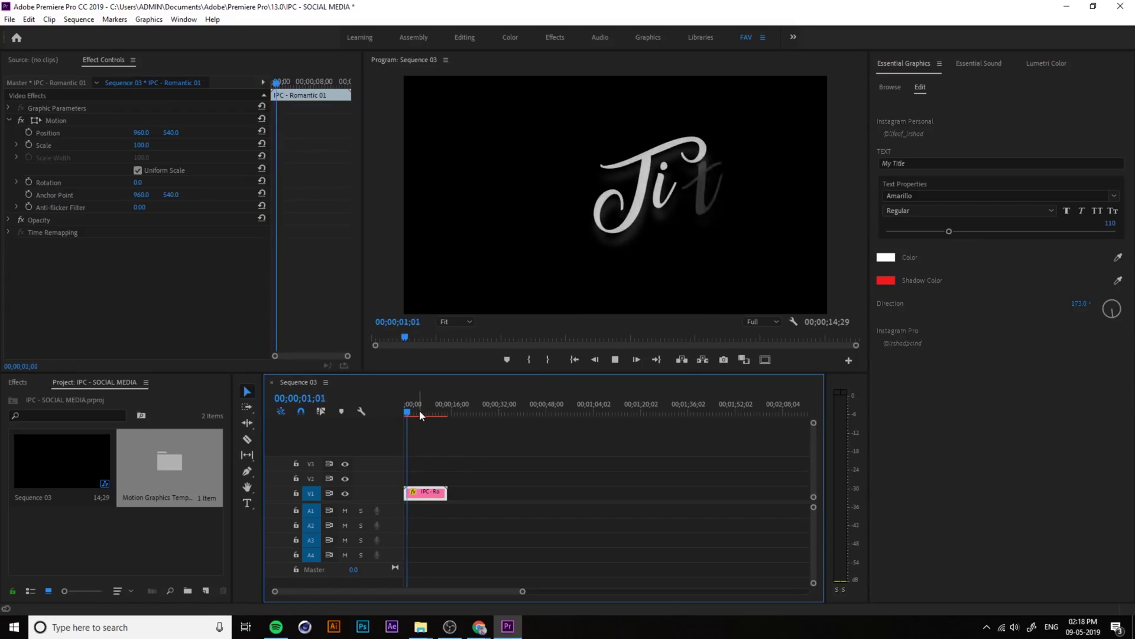
pyautogui.press('space')
pyautogui.moveTo(424, 411)
pyautogui.mouseDown()
pyautogui.moveTo(442, 411)
pyautogui.moveTo(406, 419)
pyautogui.mouseUp()
# Step: Replace the Romantic 01 clip with IPC - Classic 01 at the start of V1, dismissing the mismatch warning
pyautogui.press('Delete')
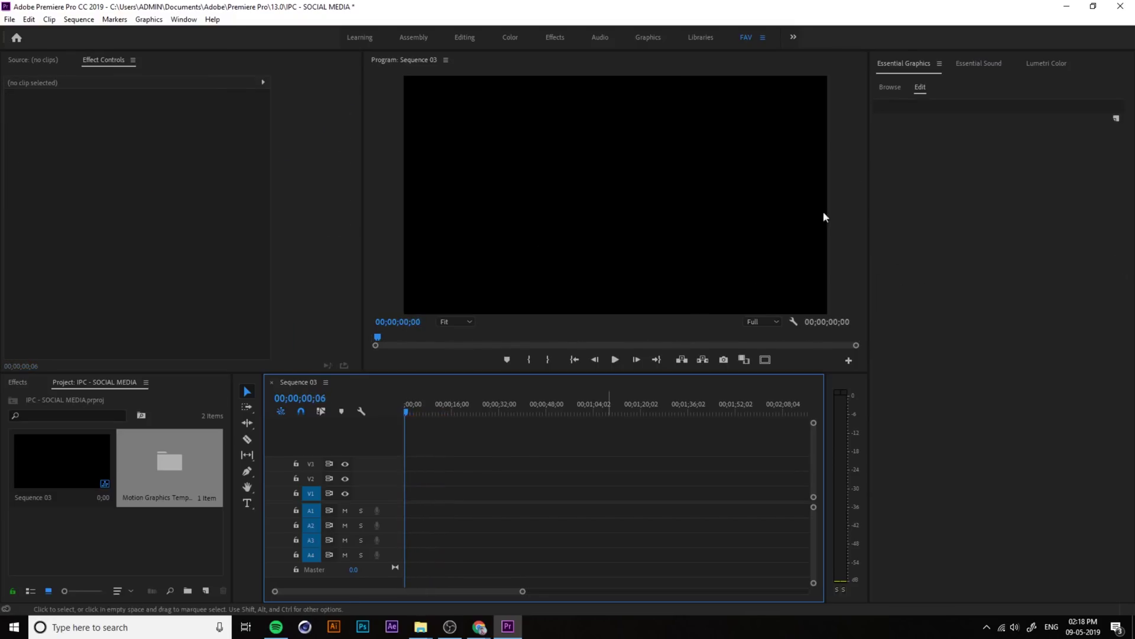
pyautogui.click(890, 87)
pyautogui.click(1043, 239)
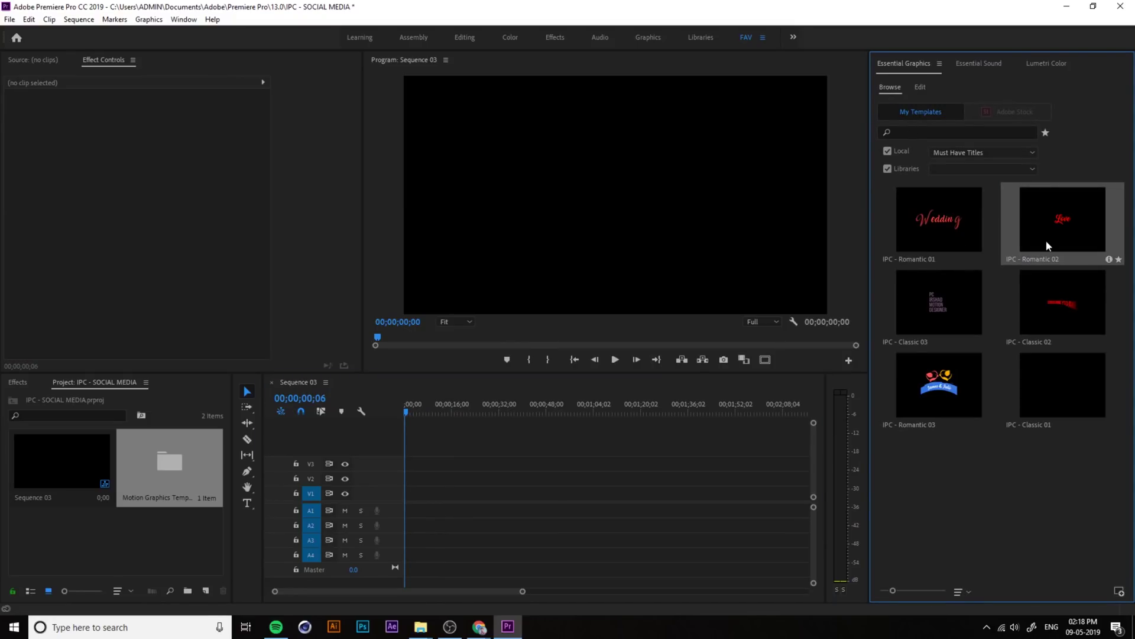
pyautogui.click(940, 306)
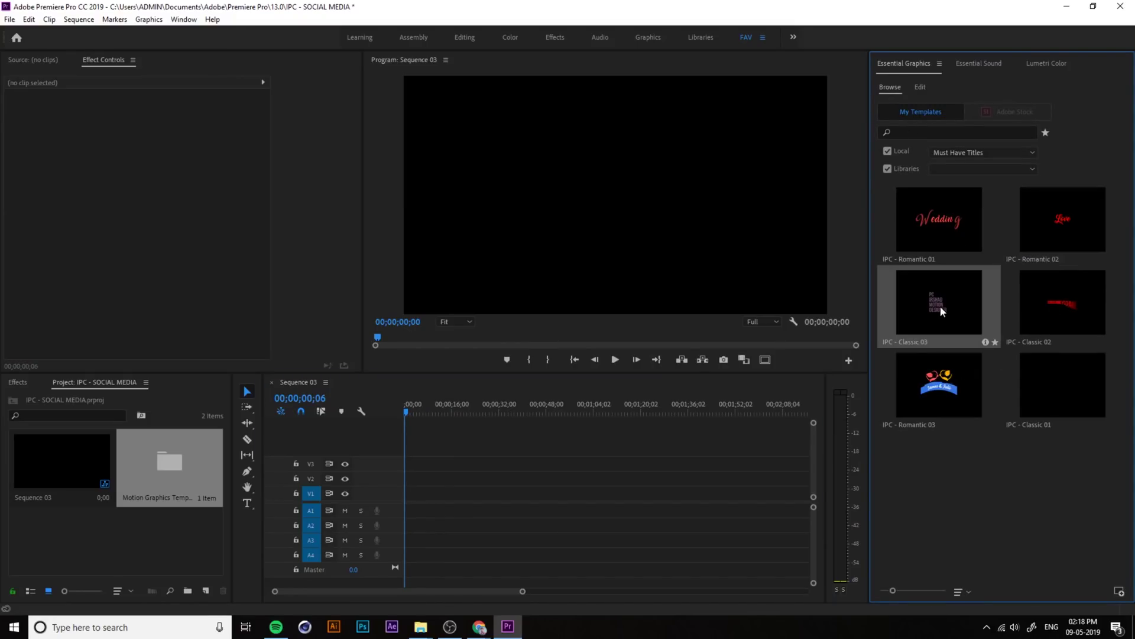
pyautogui.click(1062, 381)
pyautogui.moveTo(1064, 390); pyautogui.dragTo(406, 497)
pyautogui.press('Return')
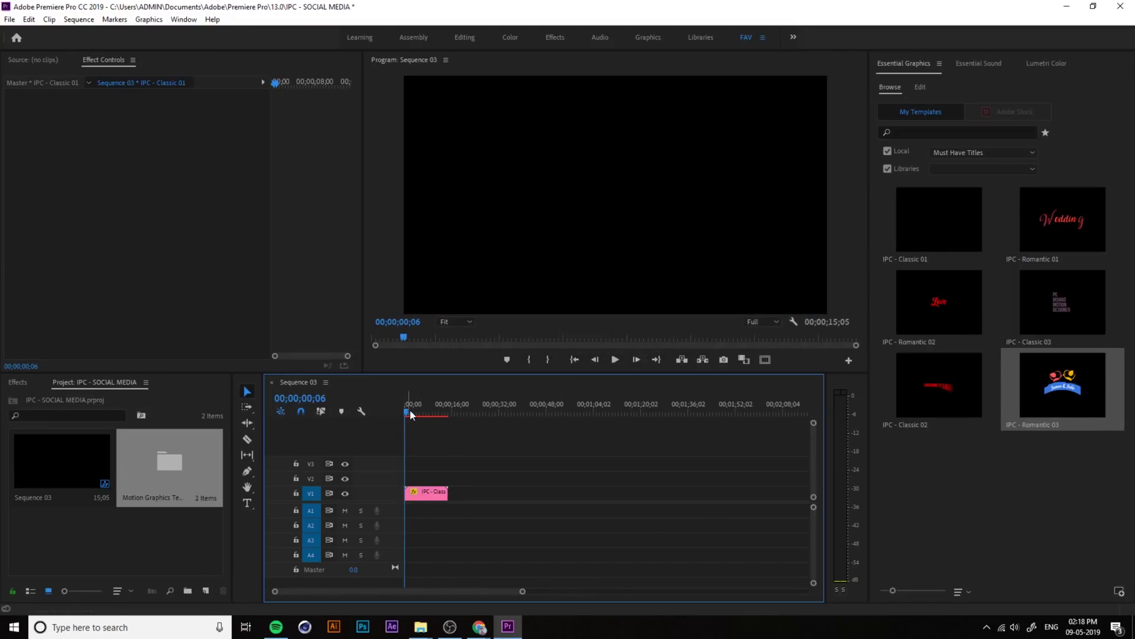
pyautogui.click(414, 410)
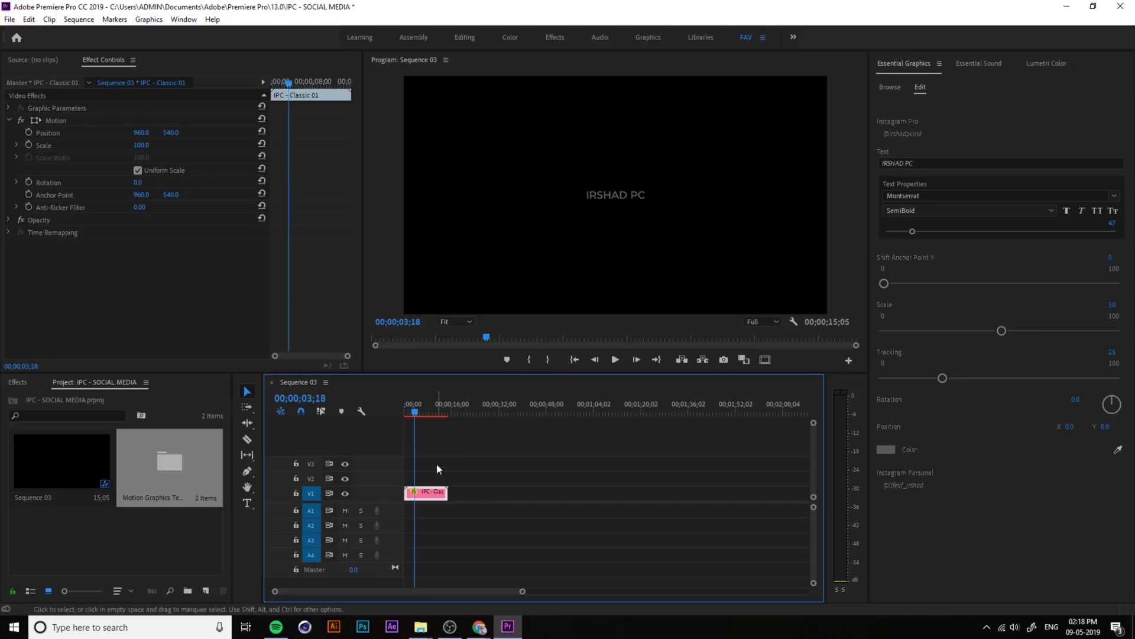
# Step: Preview the Classic 01 title and set its text colour to white (FFFFFF)
pyautogui.moveTo(420, 406); pyautogui.dragTo(393, 409)
pyautogui.press('space')
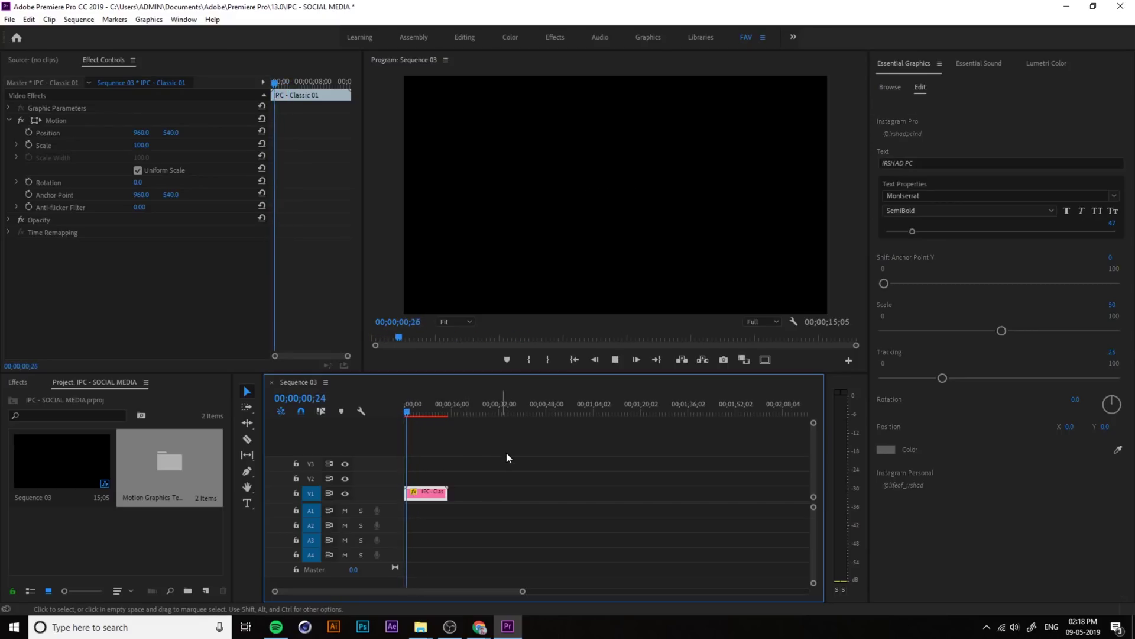
pyautogui.press('space')
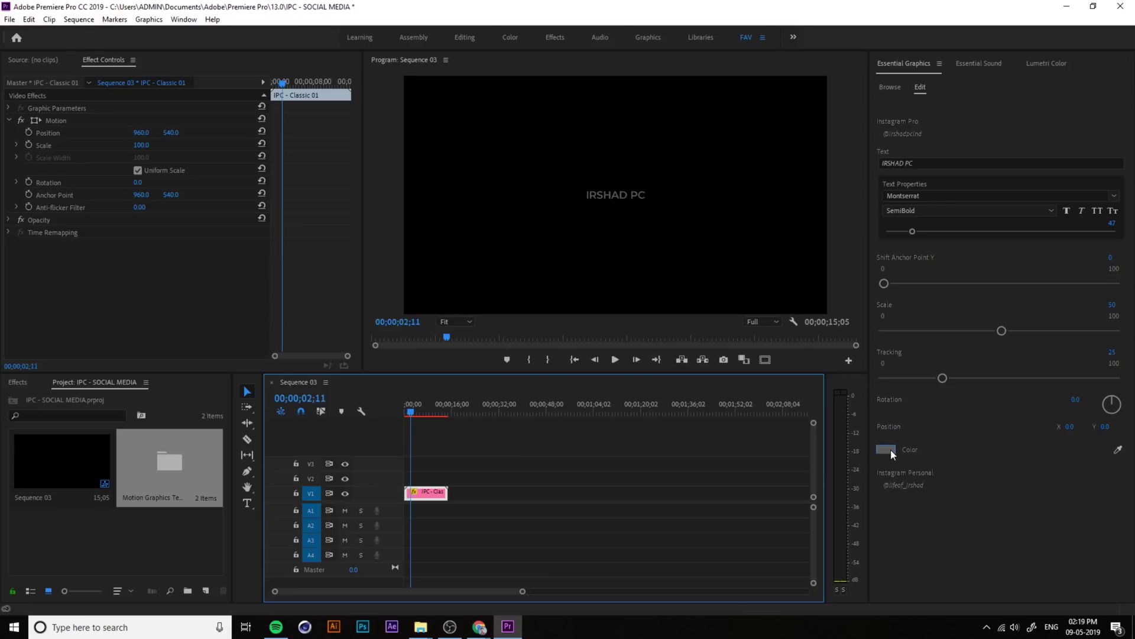
pyautogui.click(890, 449)
pyautogui.click(438, 406)
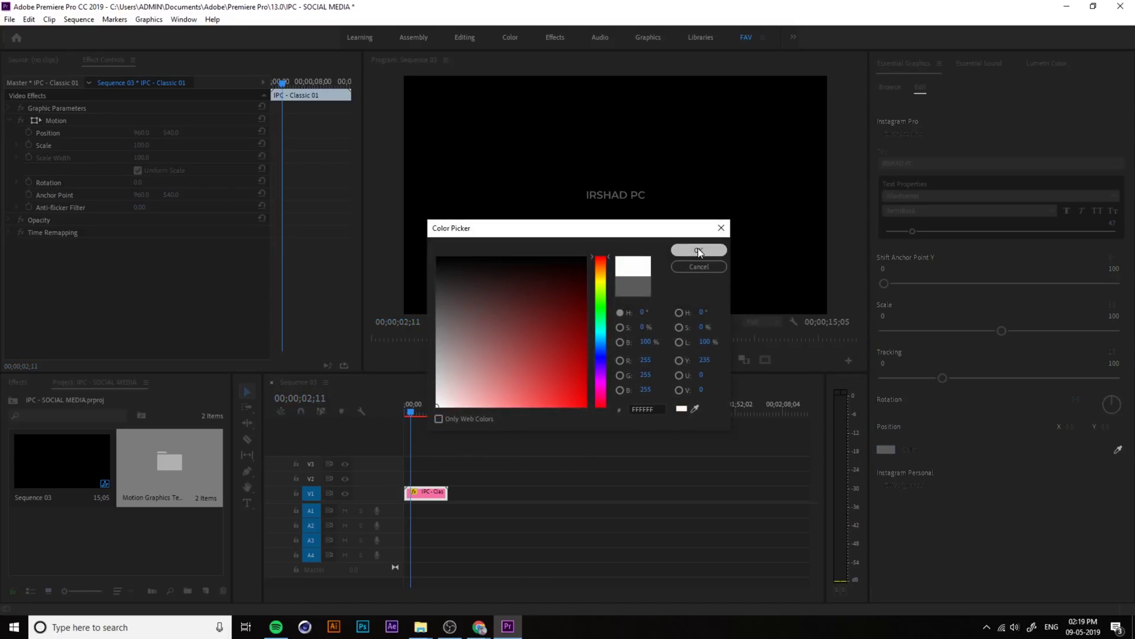
pyautogui.click(699, 250)
# Step: Play the white title from the start and select its old text for replacing
pyautogui.click(405, 410)
pyautogui.press('space')
pyautogui.press('space')
pyautogui.click(936, 163)
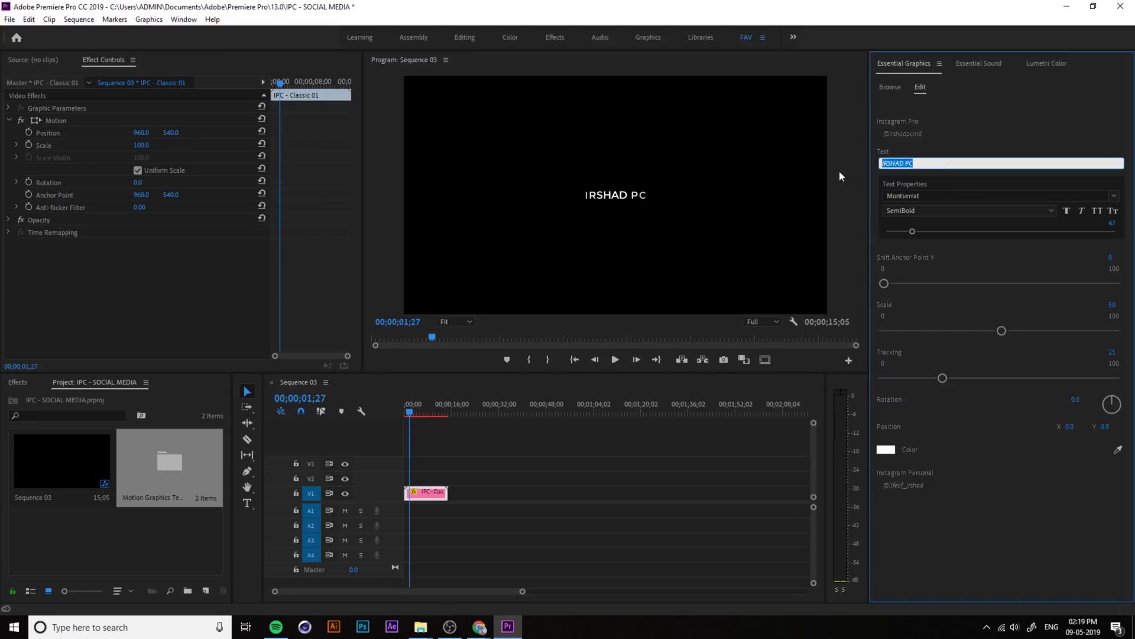
# Step: Replace the Classic 01 title text with 'Test Titles' and preview it on the timeline
pyautogui.write('Test Titles')
pyautogui.click(1029, 534)
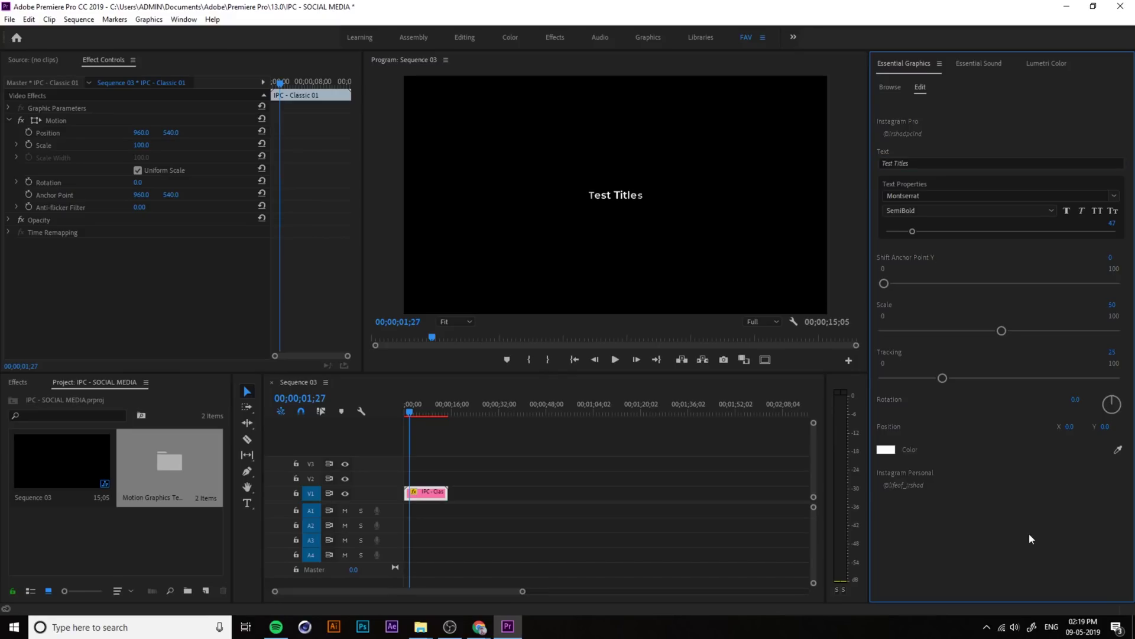
pyautogui.moveTo(410, 412); pyautogui.dragTo(389, 432)
pyautogui.press('space')
pyautogui.press('space')
pyautogui.press('=')
pyautogui.press('=')
pyautogui.press('=')
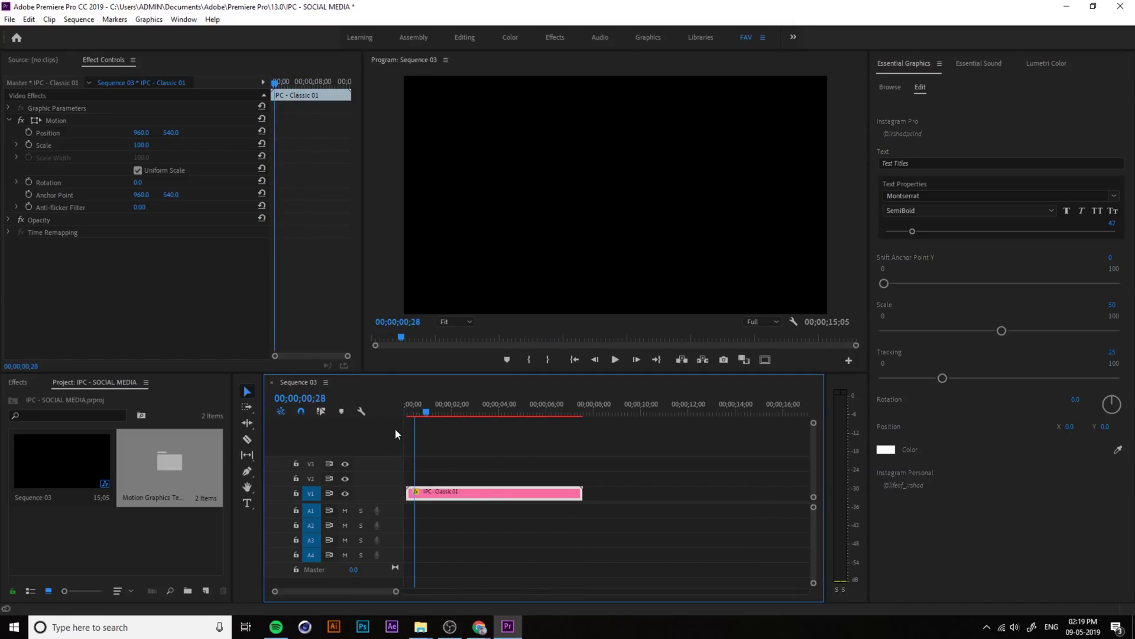
# Step: Move the title clip to the start of V1 and turn on All Caps
pyautogui.moveTo(426, 412); pyautogui.dragTo(383, 414)
pyautogui.moveTo(462, 500); pyautogui.dragTo(457, 491)
pyautogui.press('space')
pyautogui.press('space')
pyautogui.click(1097, 210)
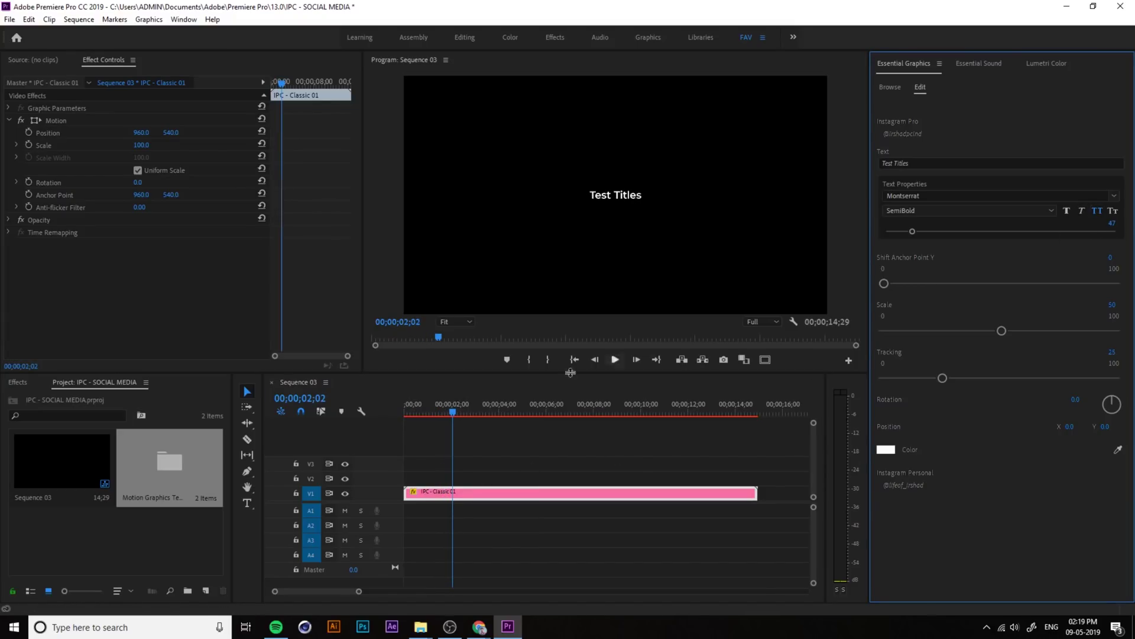
# Step: Preview the capitalised TEST TITLES, toggle All Caps again, and reopen the text for editing
pyautogui.moveTo(446, 407); pyautogui.dragTo(424, 412)
pyautogui.press('space')
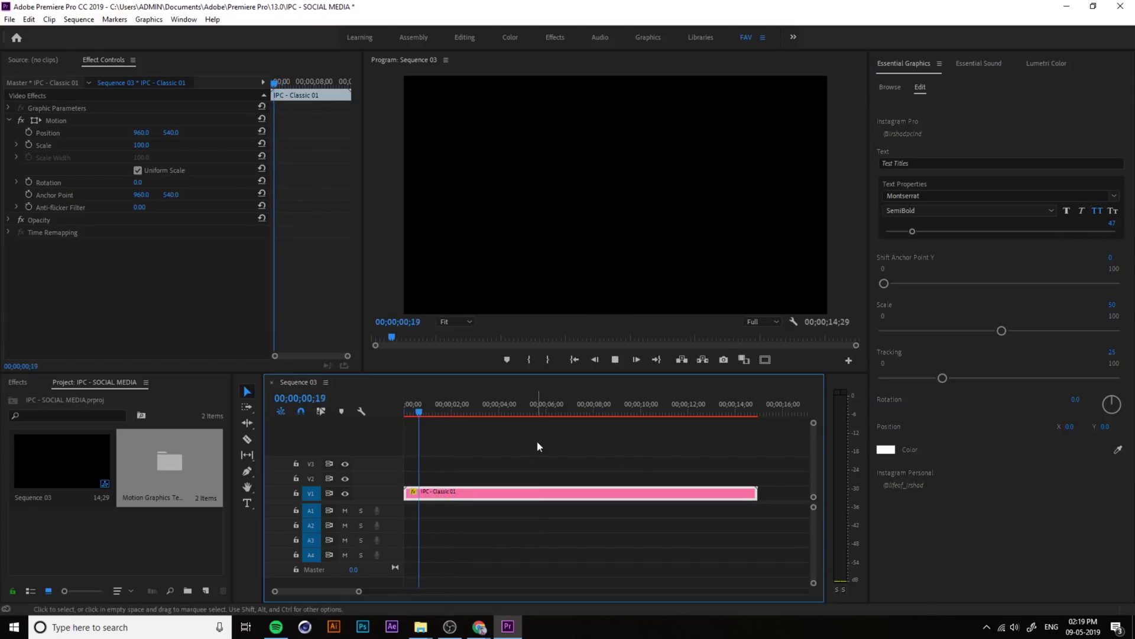
pyautogui.press('space')
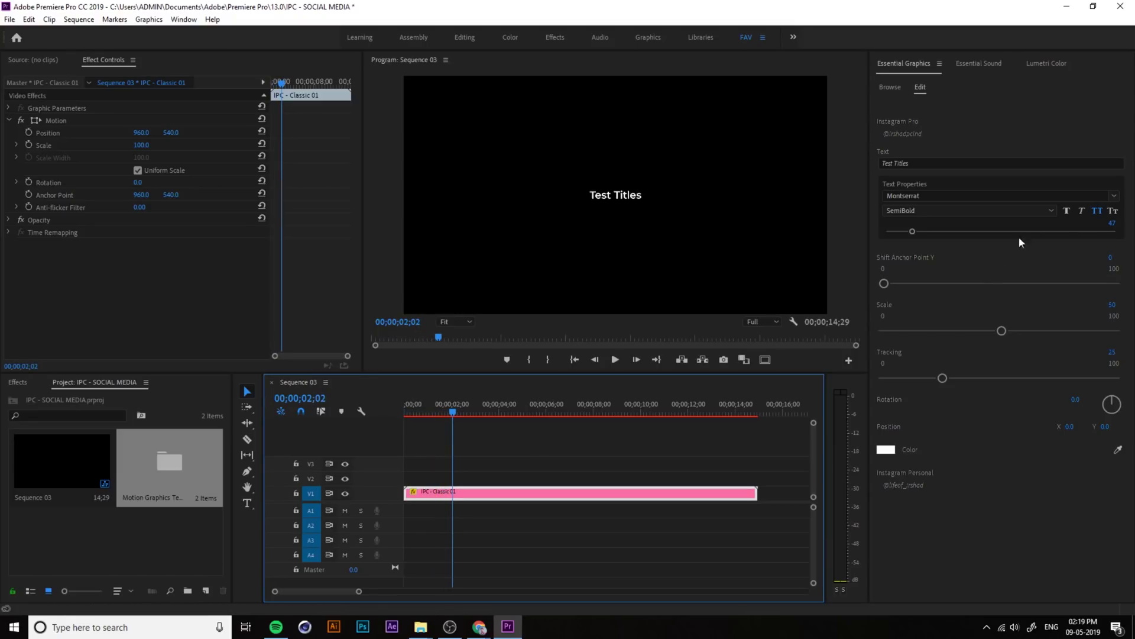
pyautogui.click(1093, 211)
pyautogui.moveTo(421, 413); pyautogui.dragTo(492, 421)
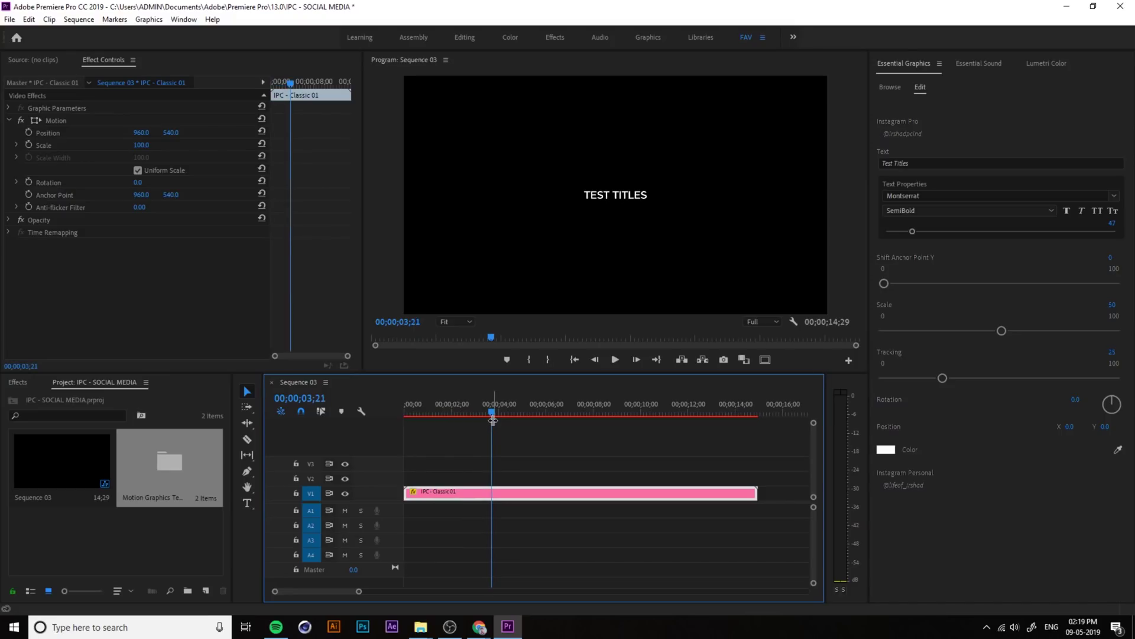
pyautogui.click(920, 156)
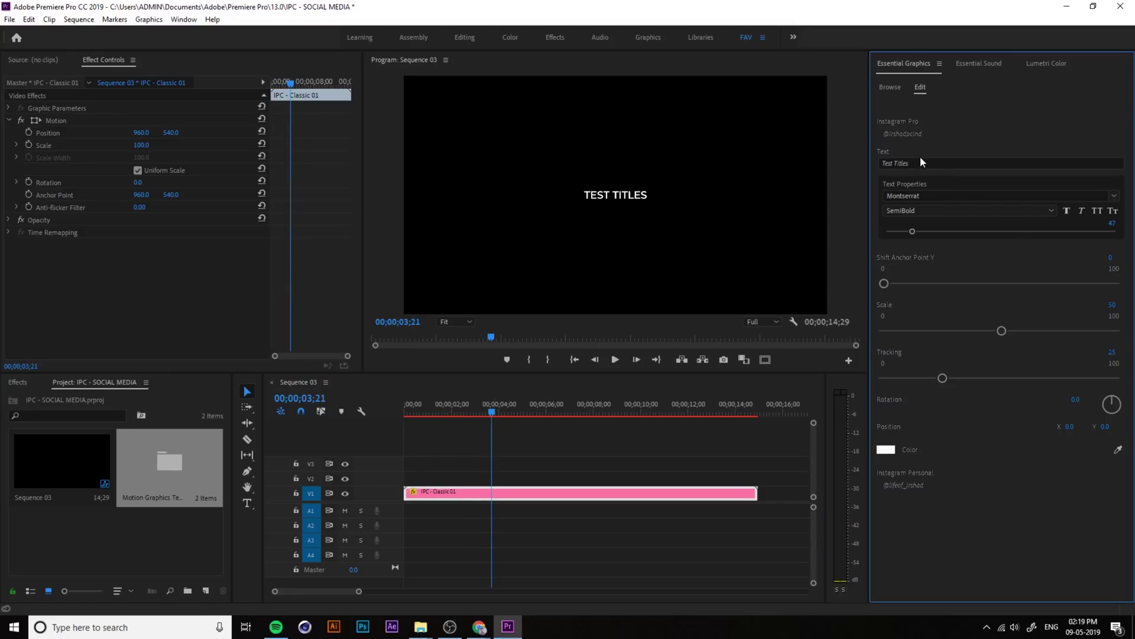